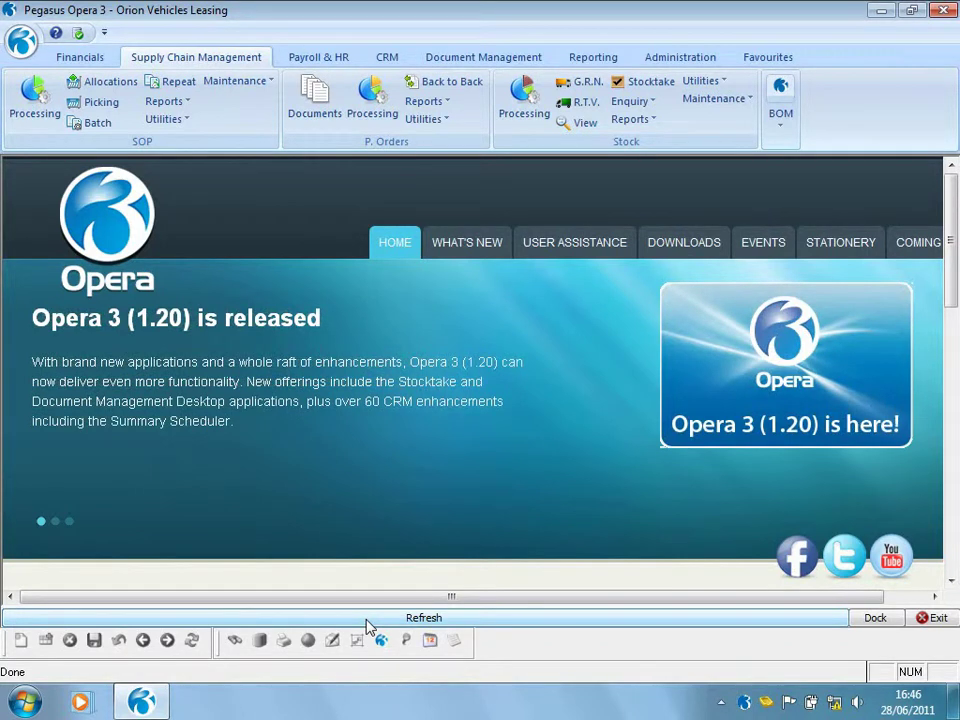
Step: Review stocktake profiles A, B, C and D, examining each one's tolerance percentage, interval, required worksheets and Do Not Count setting
click(925, 618)
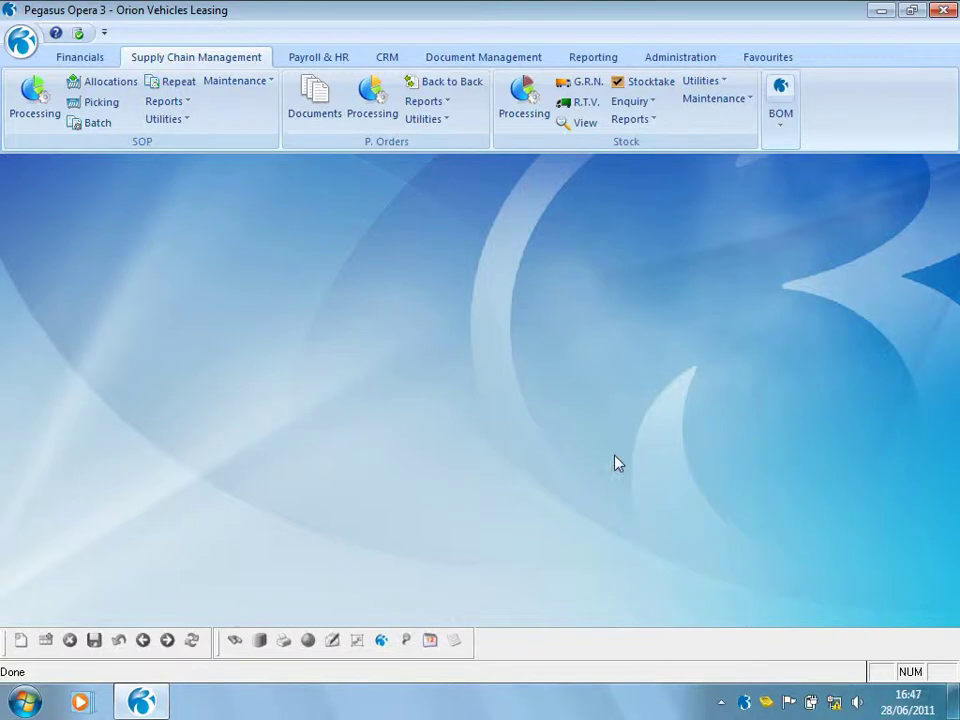
click(740, 100)
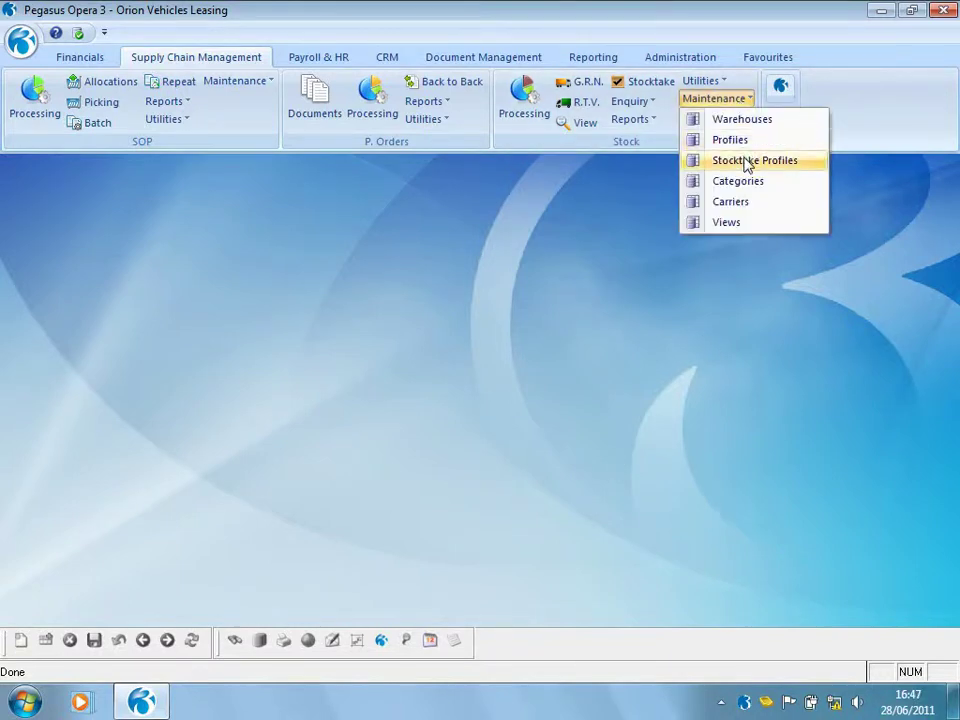
click(745, 160)
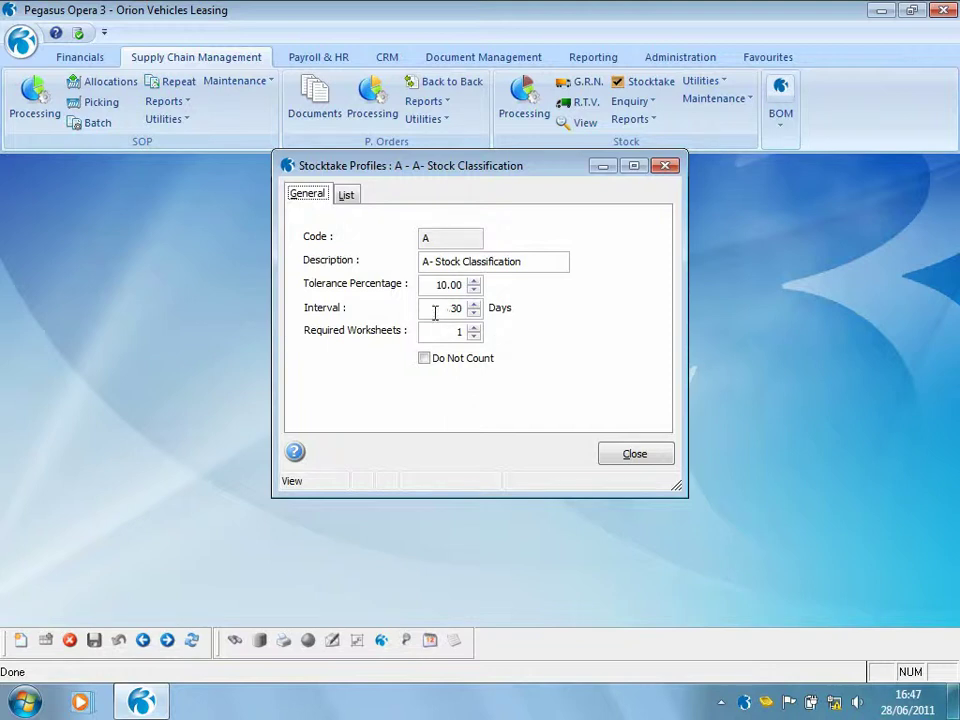
click(474, 314)
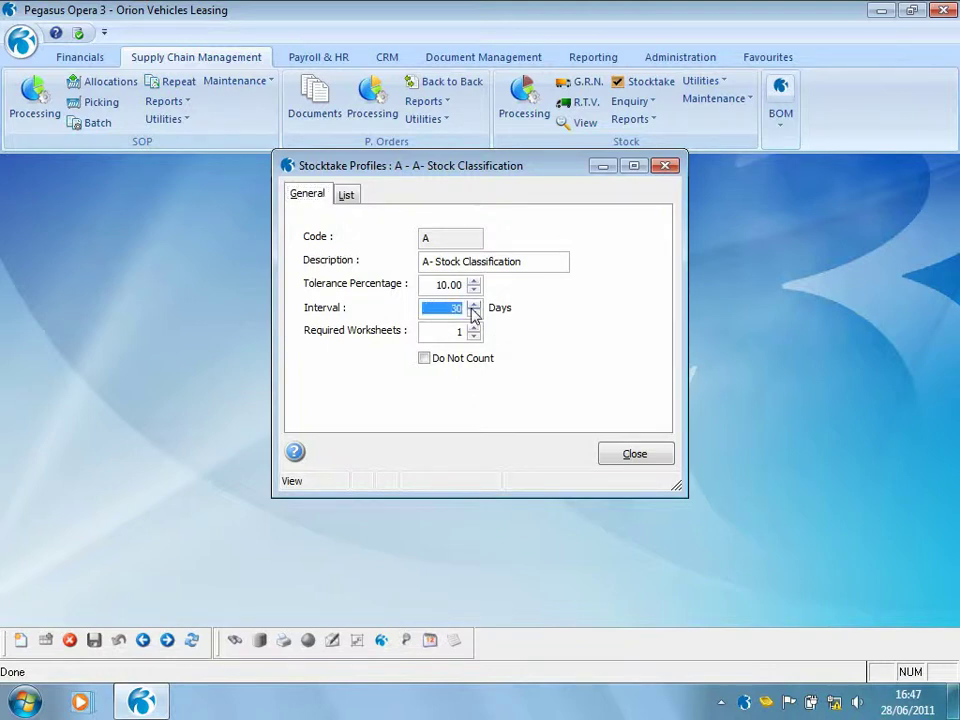
click(459, 332)
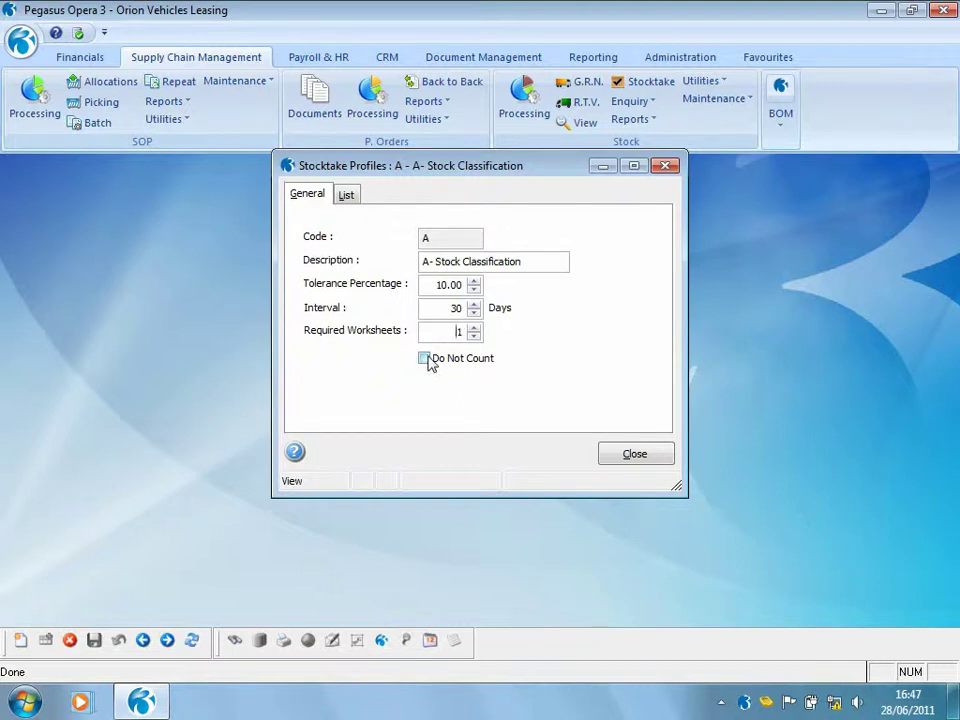
double_click(441, 285)
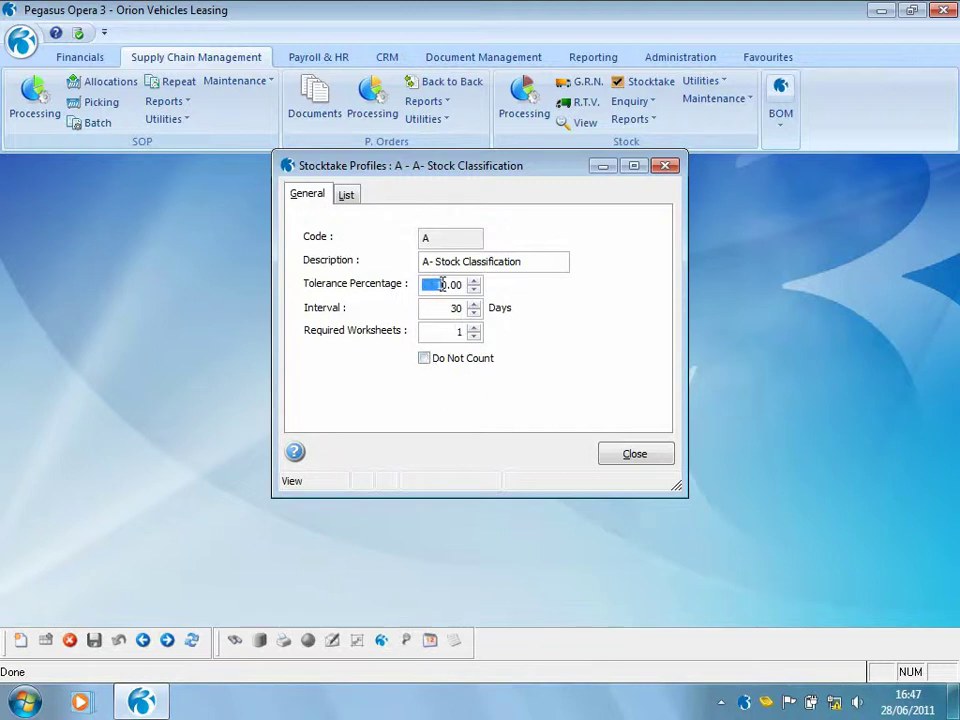
drag(364, 180, 357, 195)
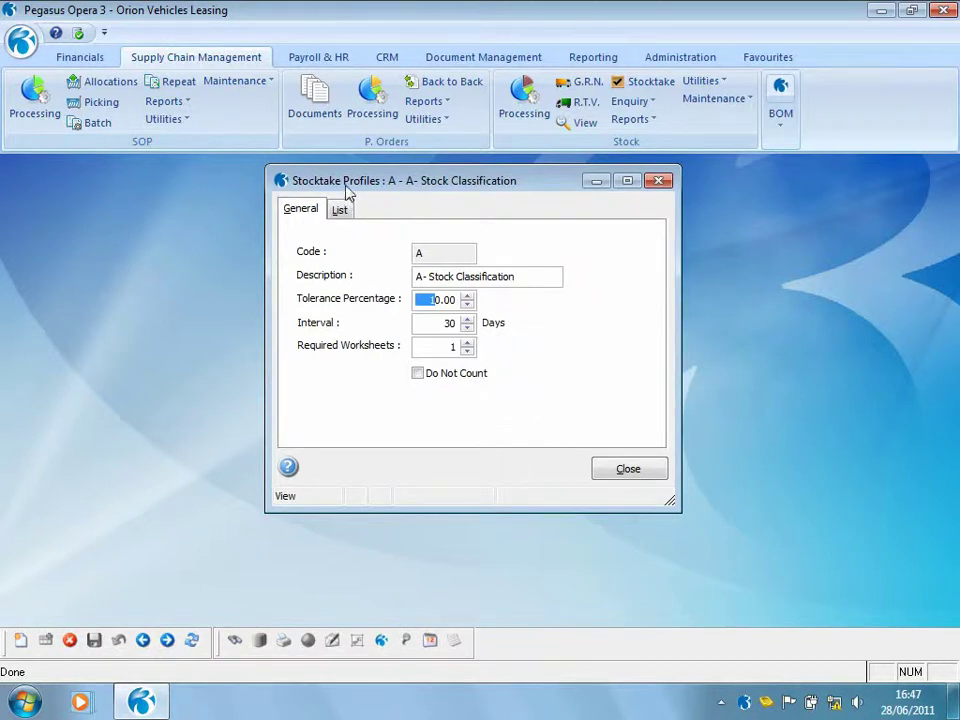
key(Page_Down)
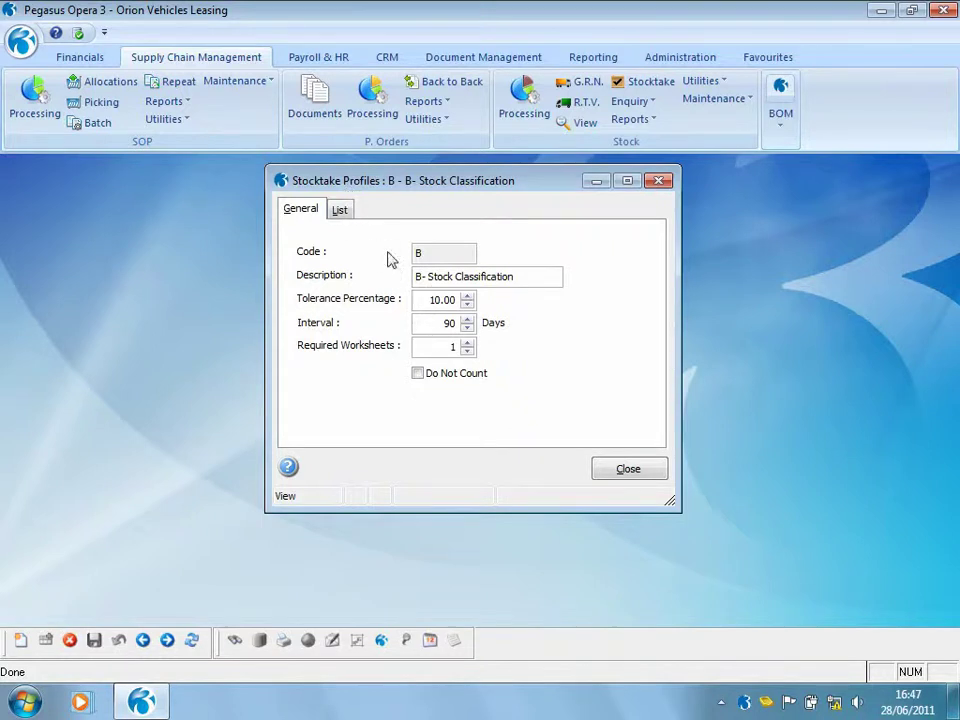
key(Page_Down)
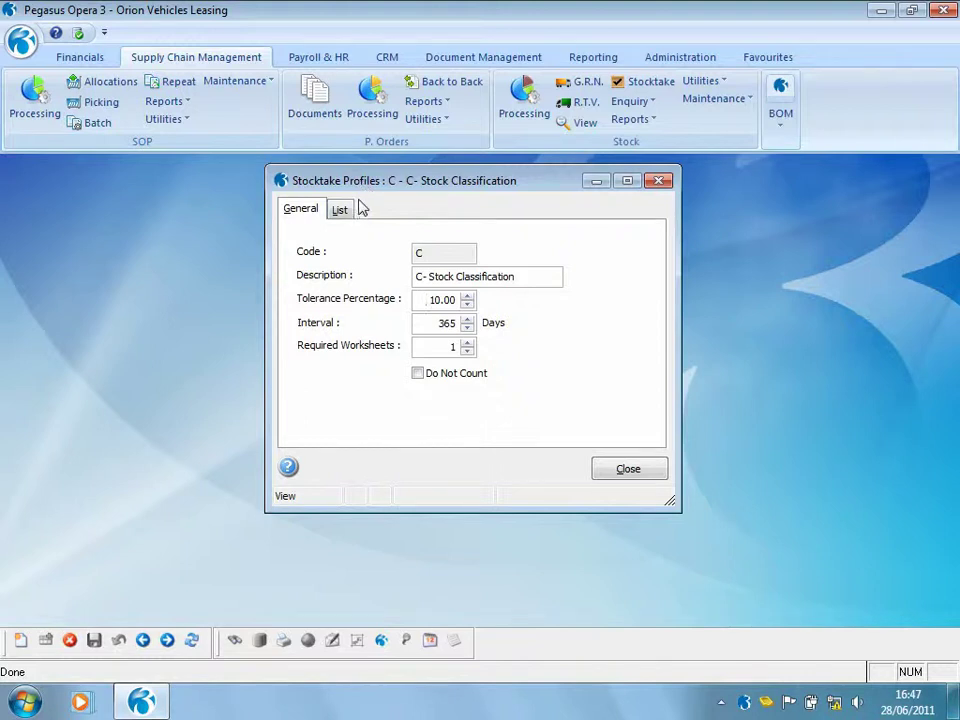
key(Page_Down)
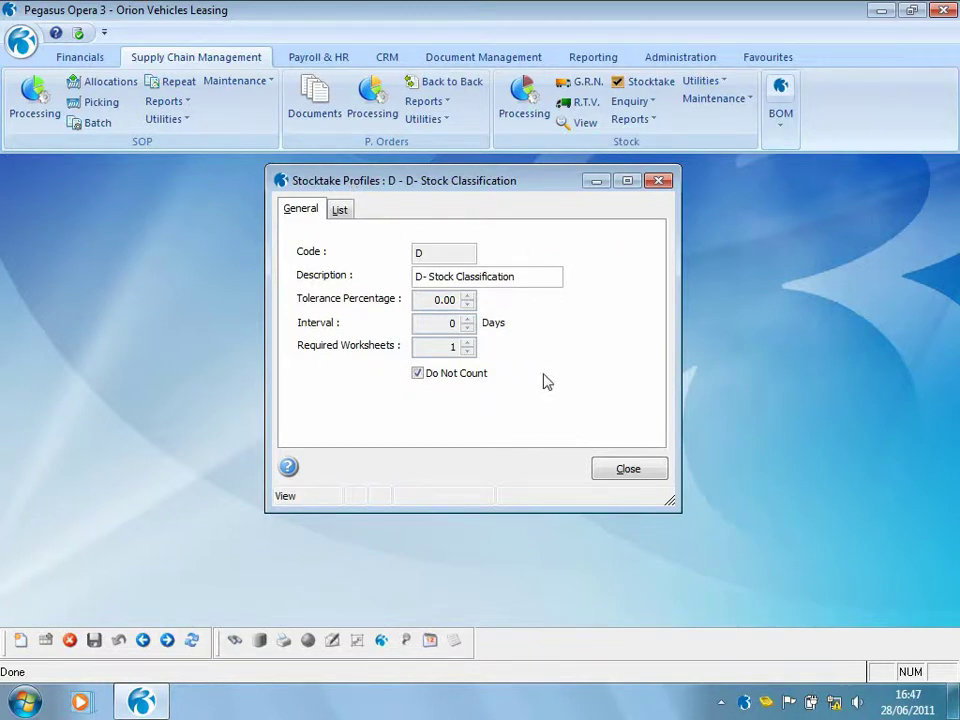
click(615, 472)
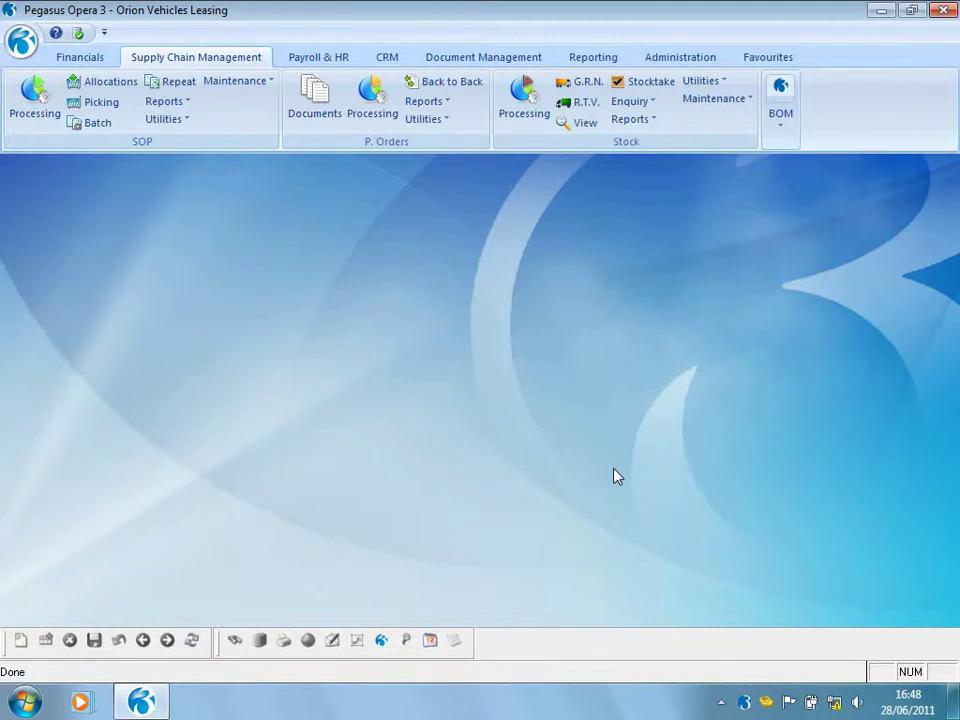
Step: Assign stocktake profile A to the stock profile 1000 (Pack of 1000) and save the record
click(748, 100)
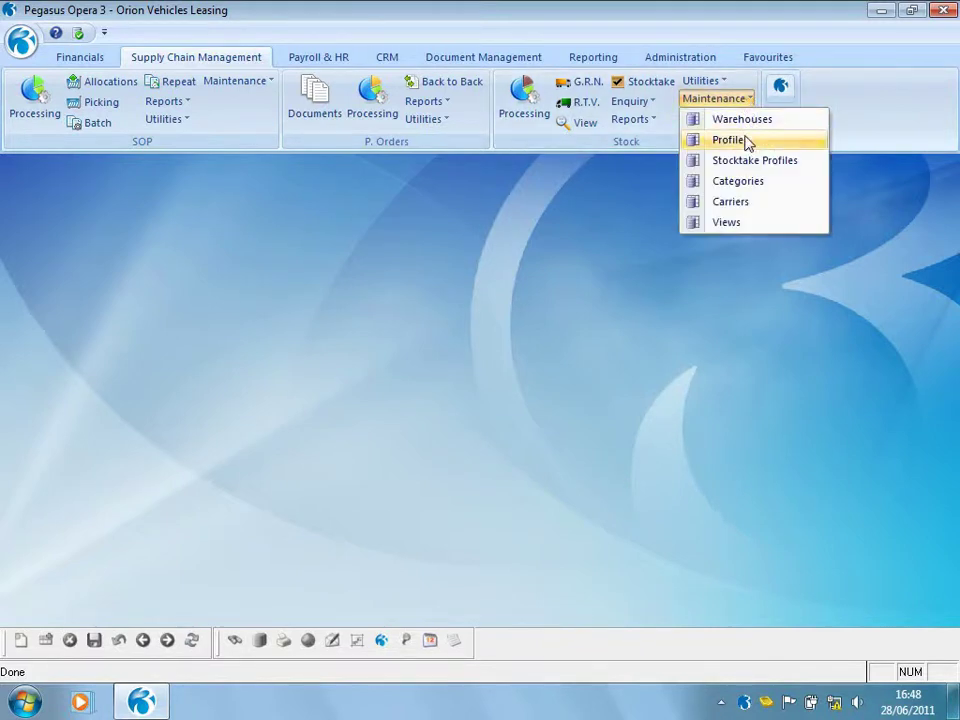
click(747, 142)
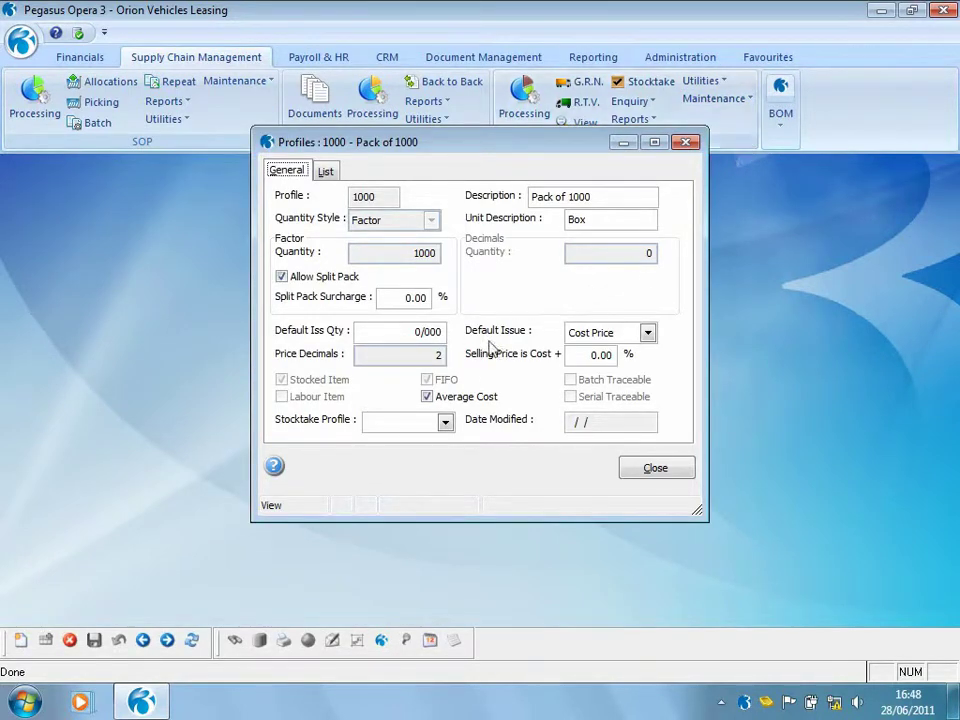
click(445, 423)
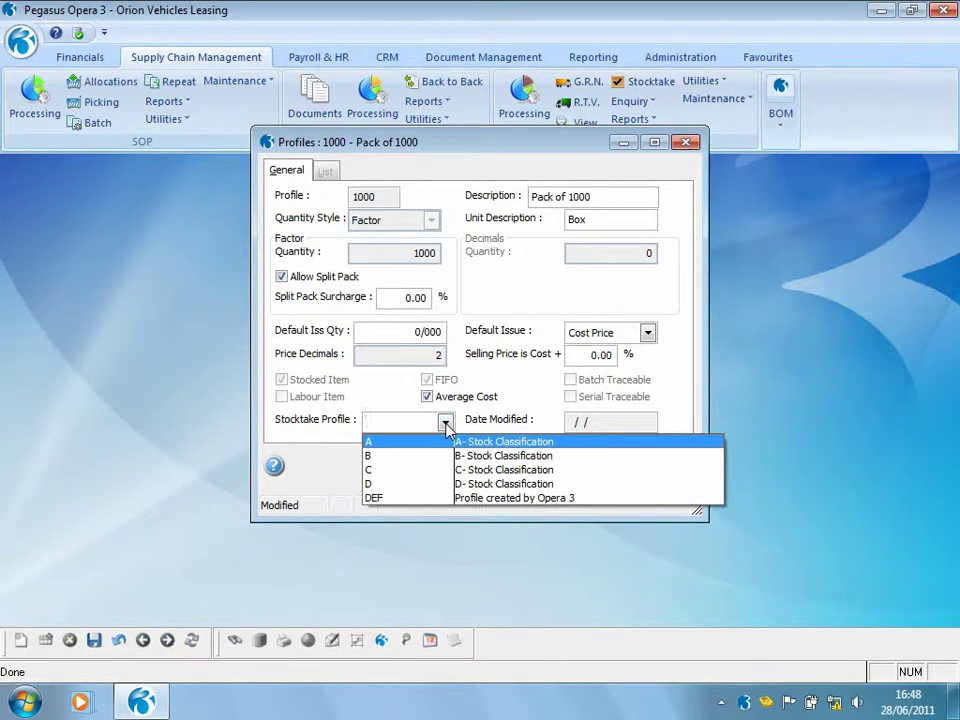
click(445, 423)
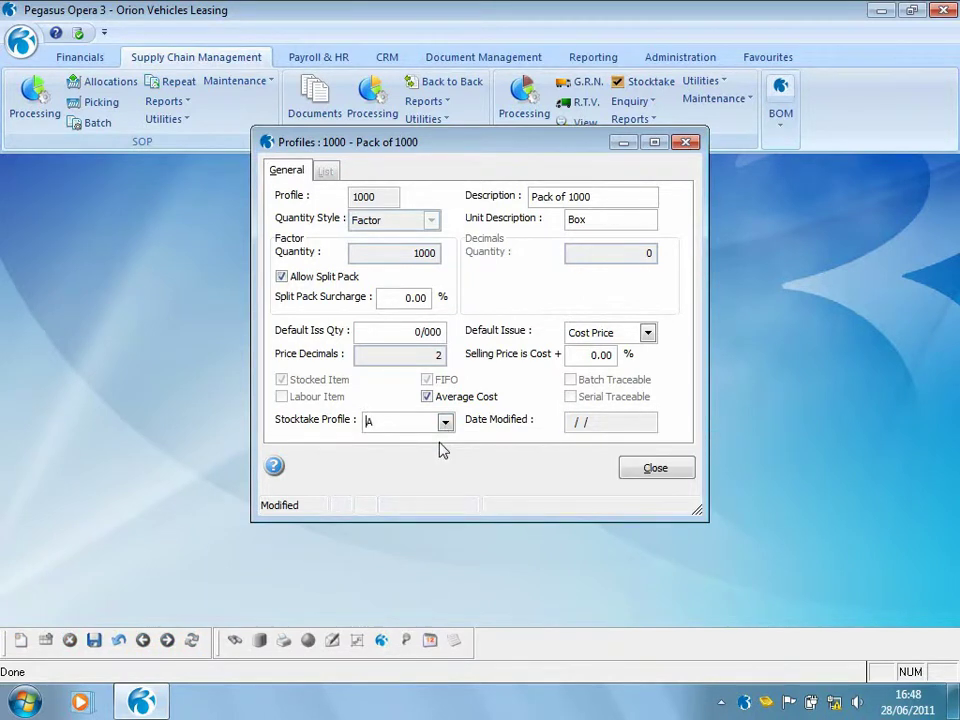
click(630, 472)
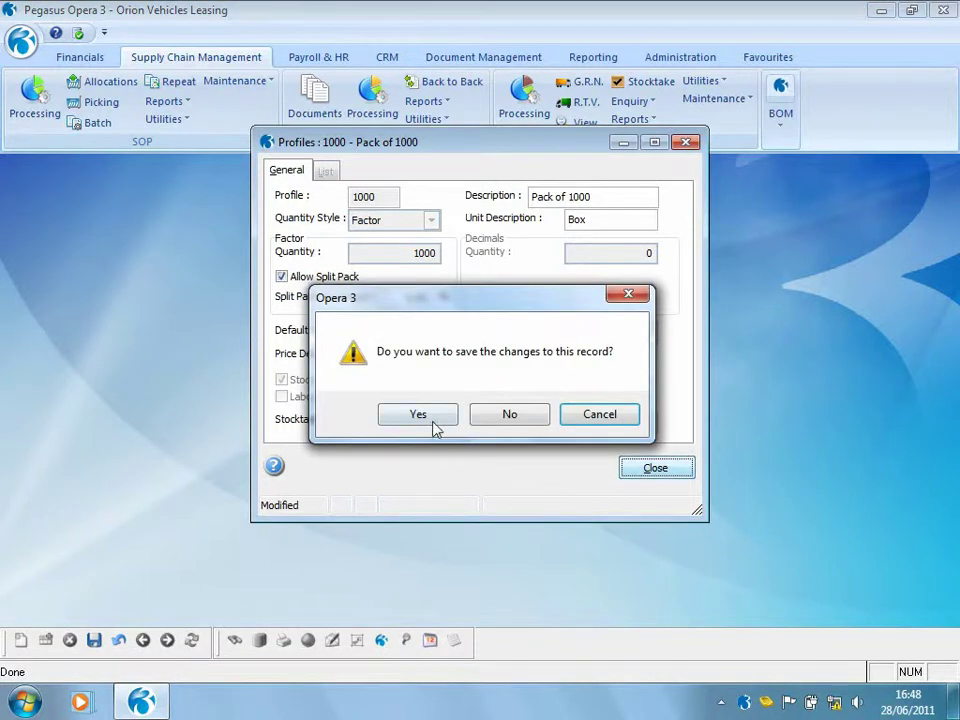
click(438, 414)
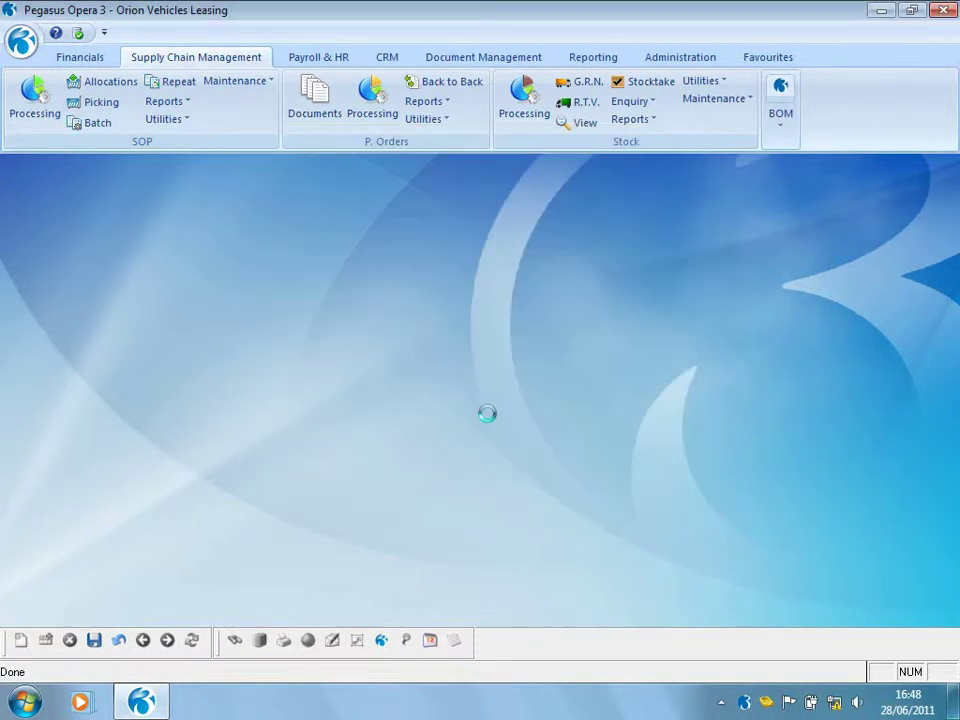
Step: Assign stocktake profile B to the MAIN warehouse record of stock item CMAT044 (Car Mat - Small) and close the stock record
click(530, 95)
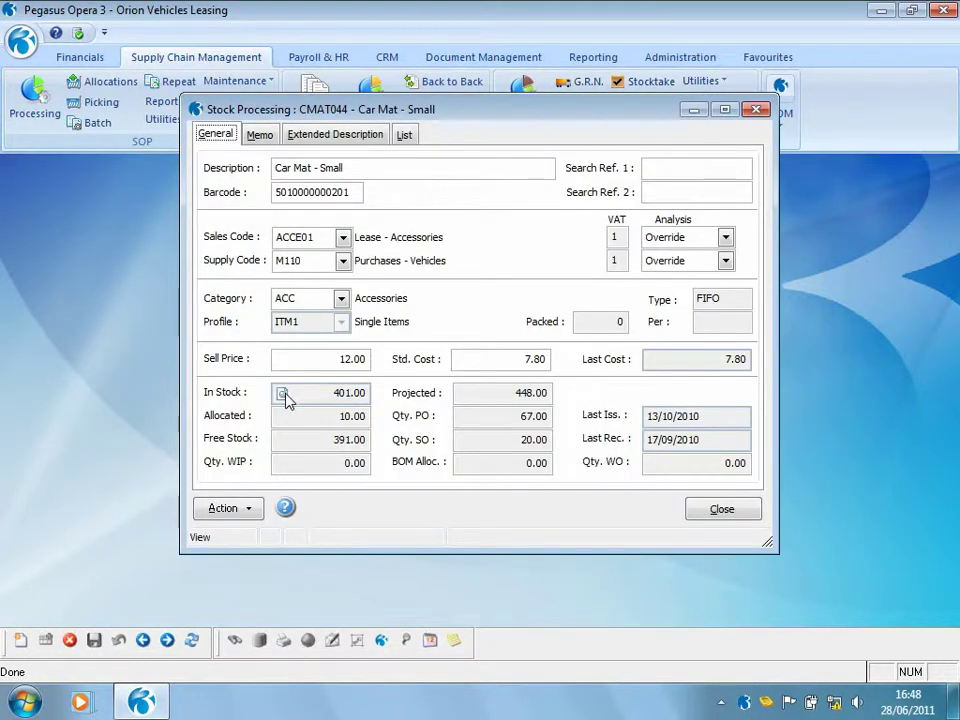
click(283, 394)
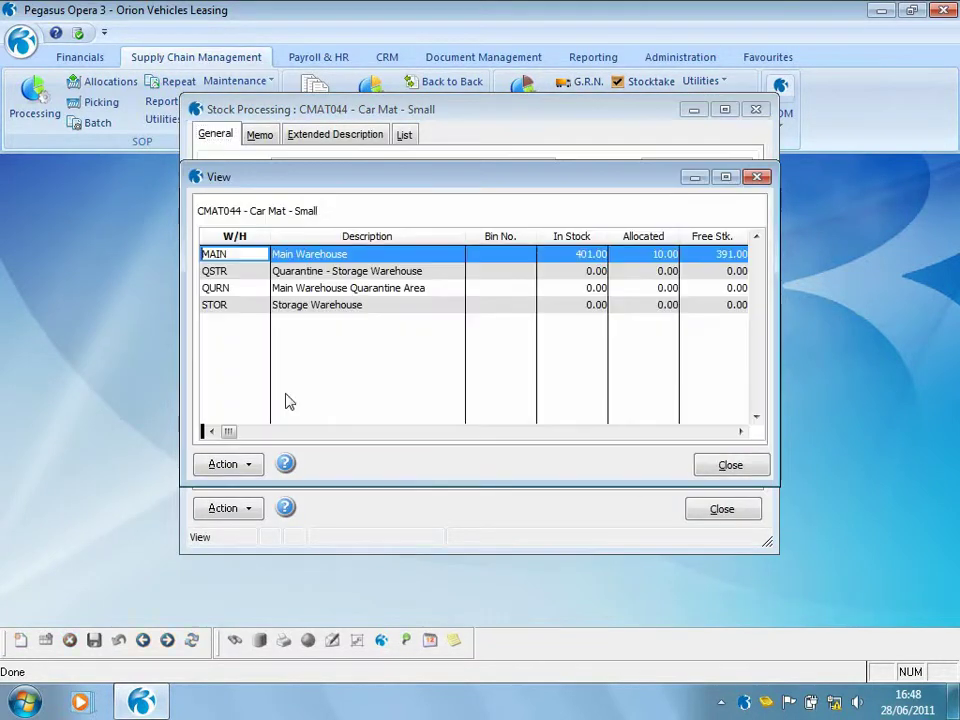
click(258, 466)
click(276, 523)
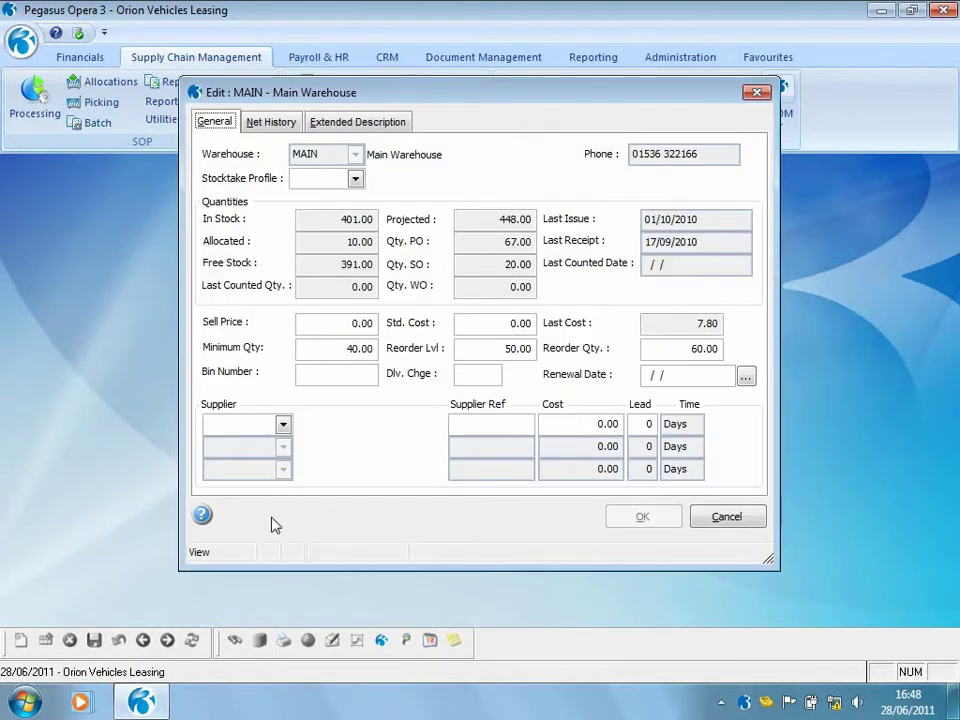
click(355, 178)
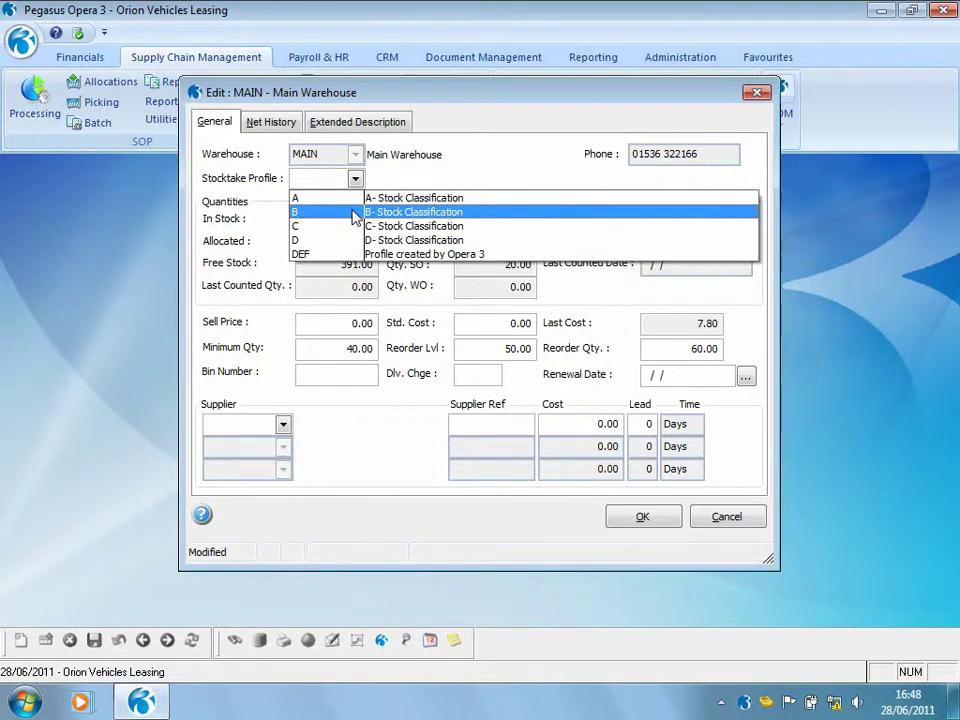
click(354, 214)
click(642, 516)
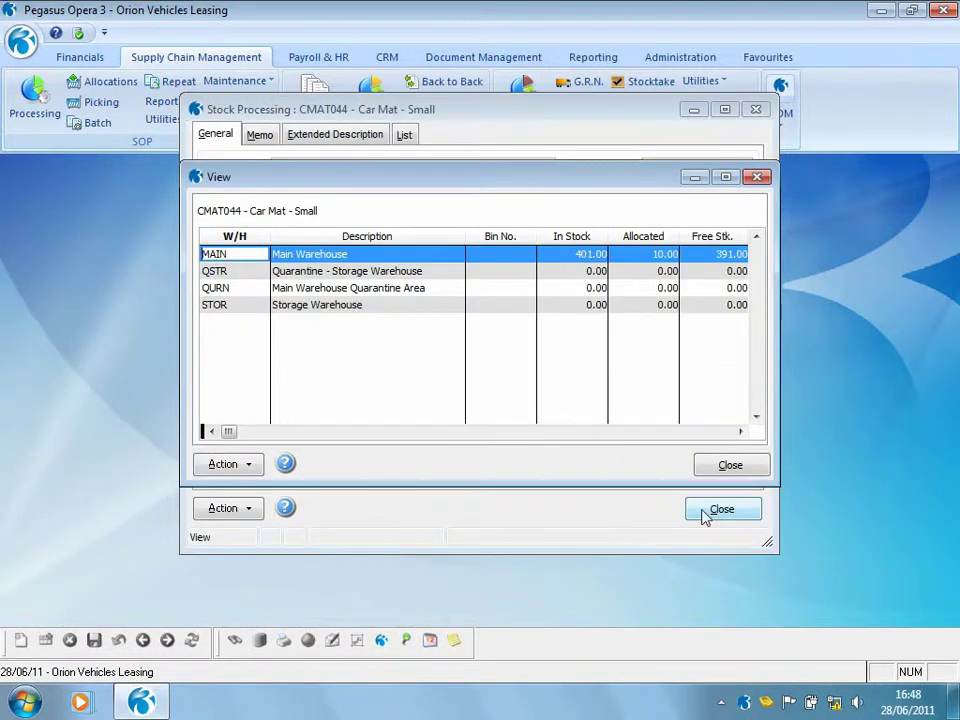
click(716, 472)
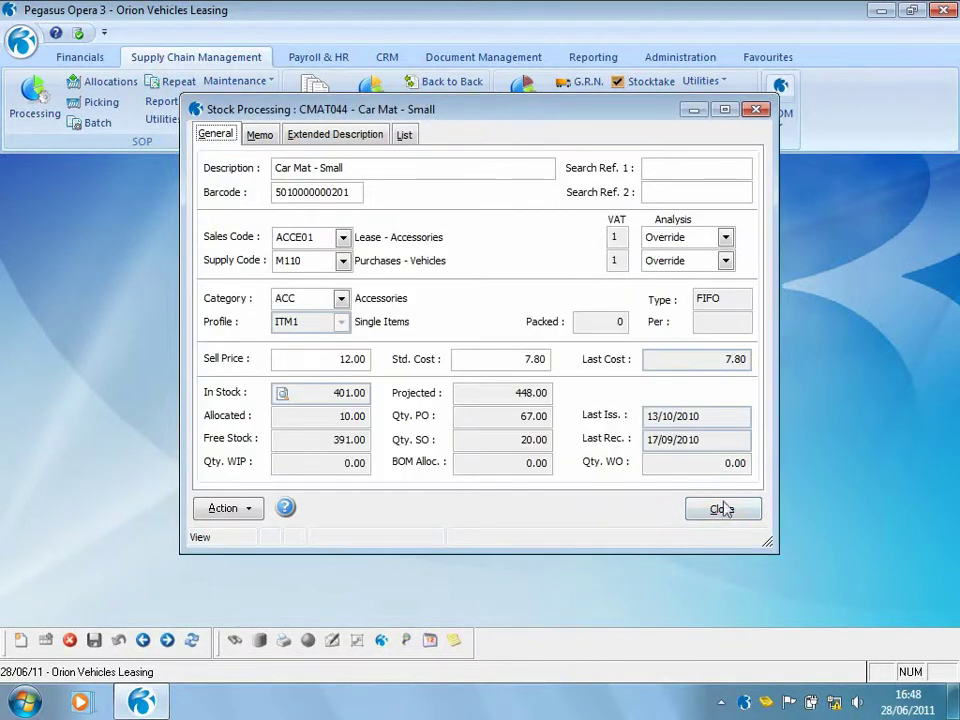
click(721, 508)
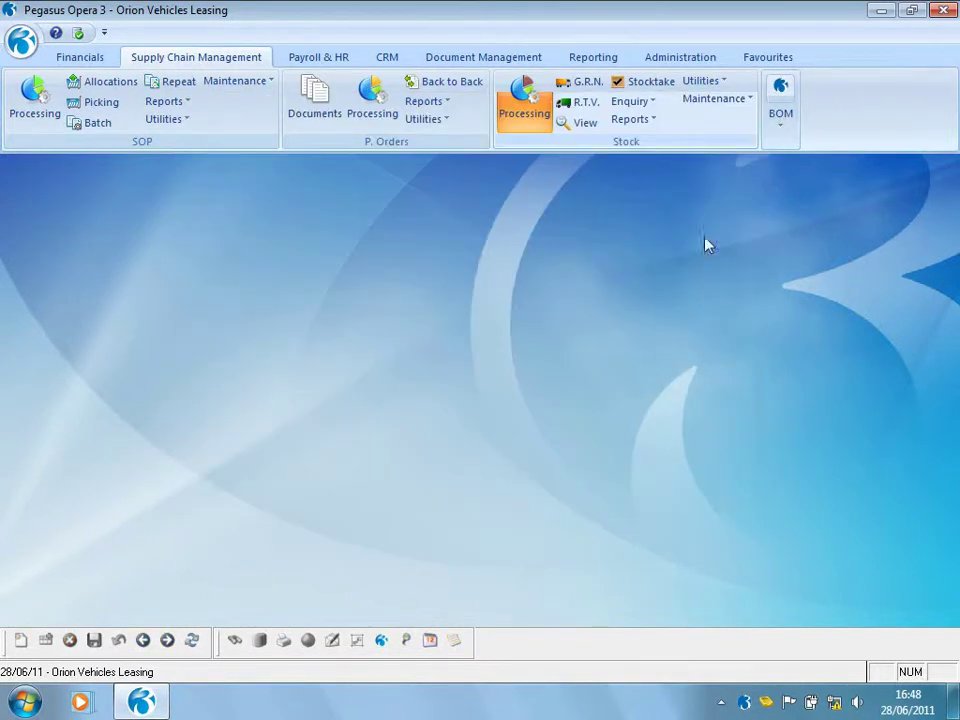
Step: Start a new stocktake for Orion Vehicles Leasing with the description "Half yearly" and operative assignment set to Mandatory
click(647, 83)
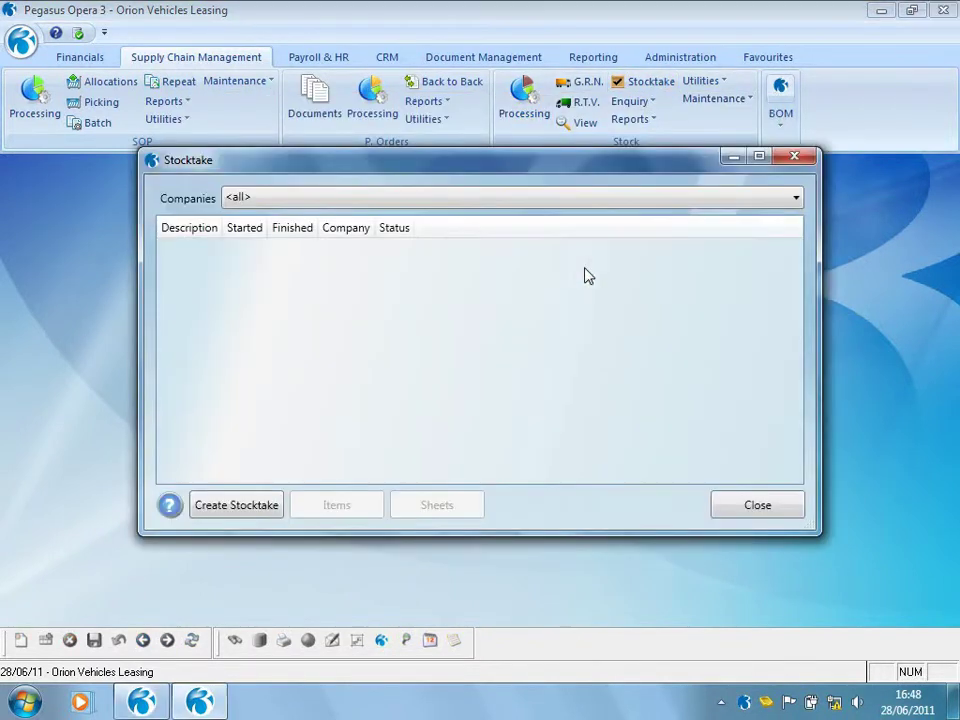
click(250, 507)
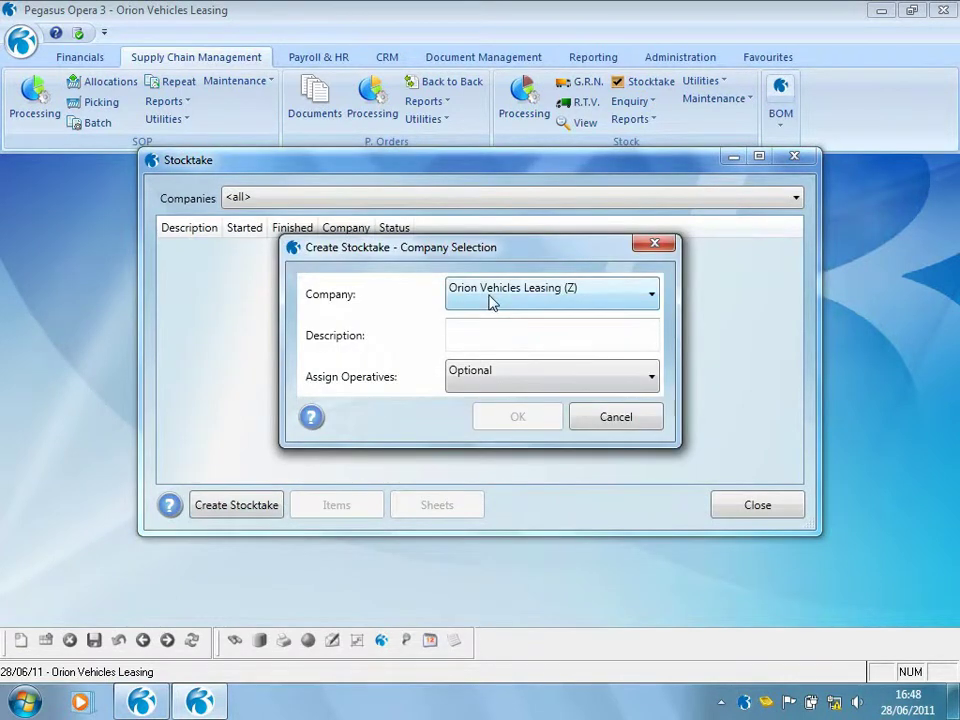
click(484, 329)
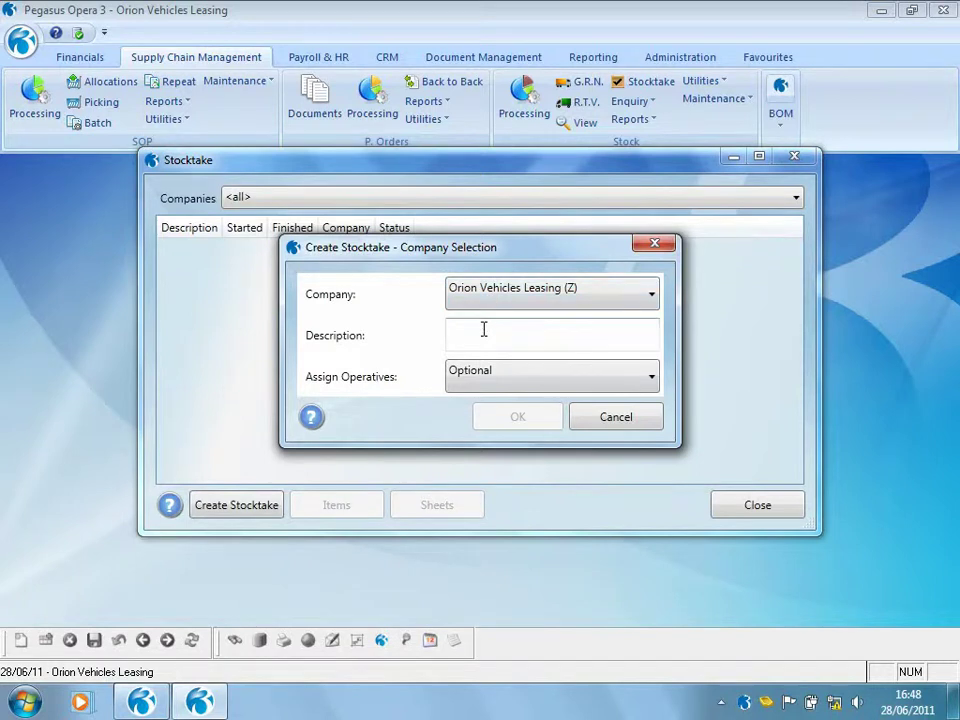
text(Half year ly)
click(633, 388)
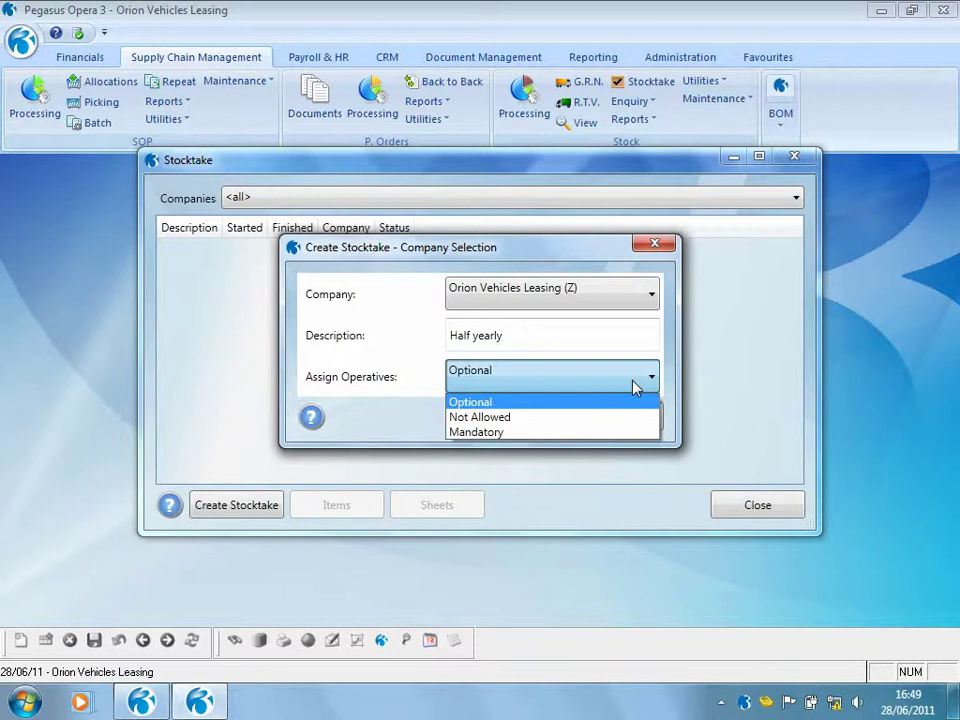
click(584, 432)
click(542, 424)
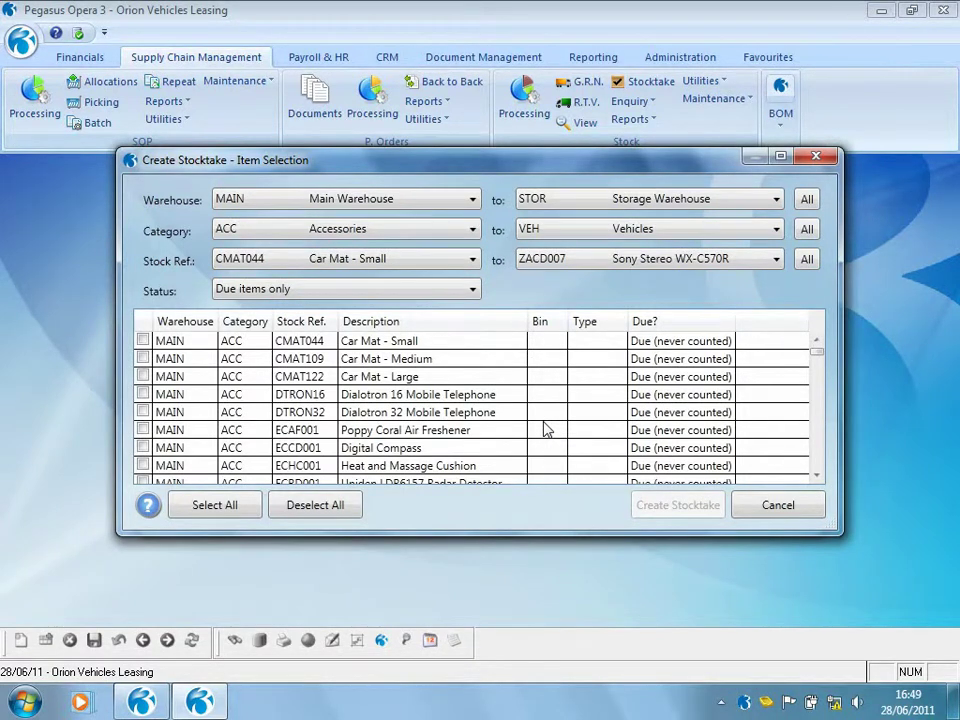
Step: Restrict the stocktake item selection to the MAIN warehouse and set the status filter to due and undue items
click(776, 200)
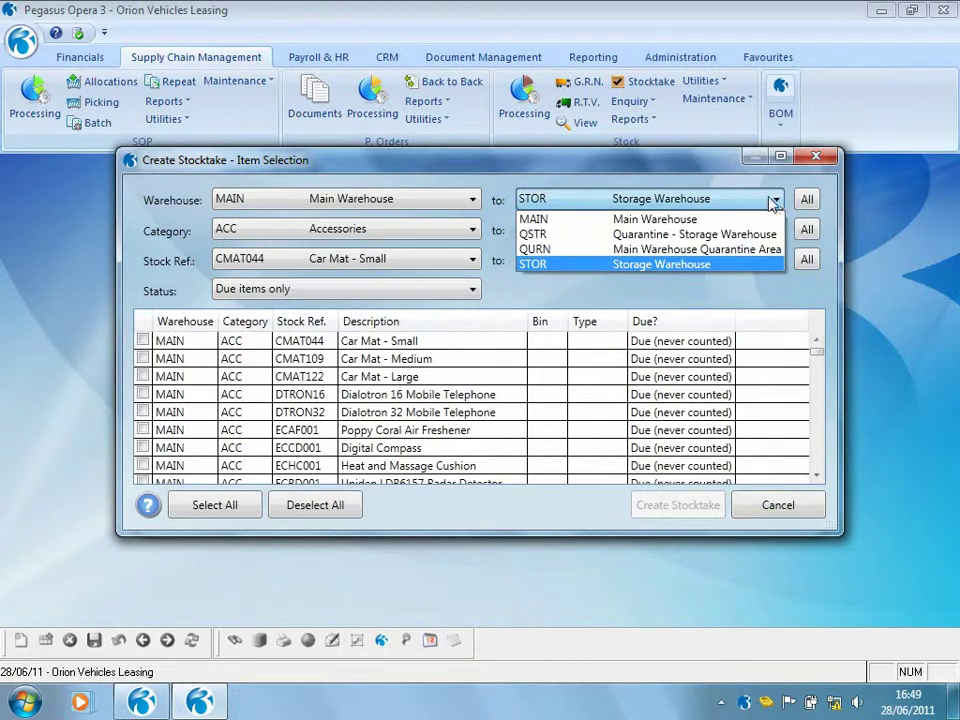
click(723, 221)
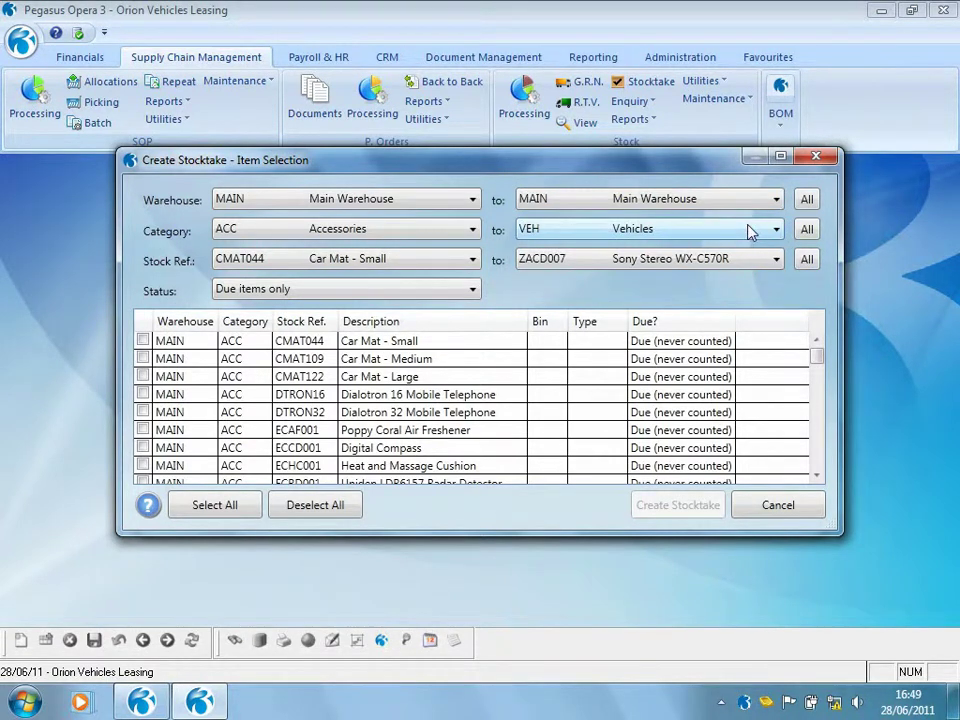
click(470, 291)
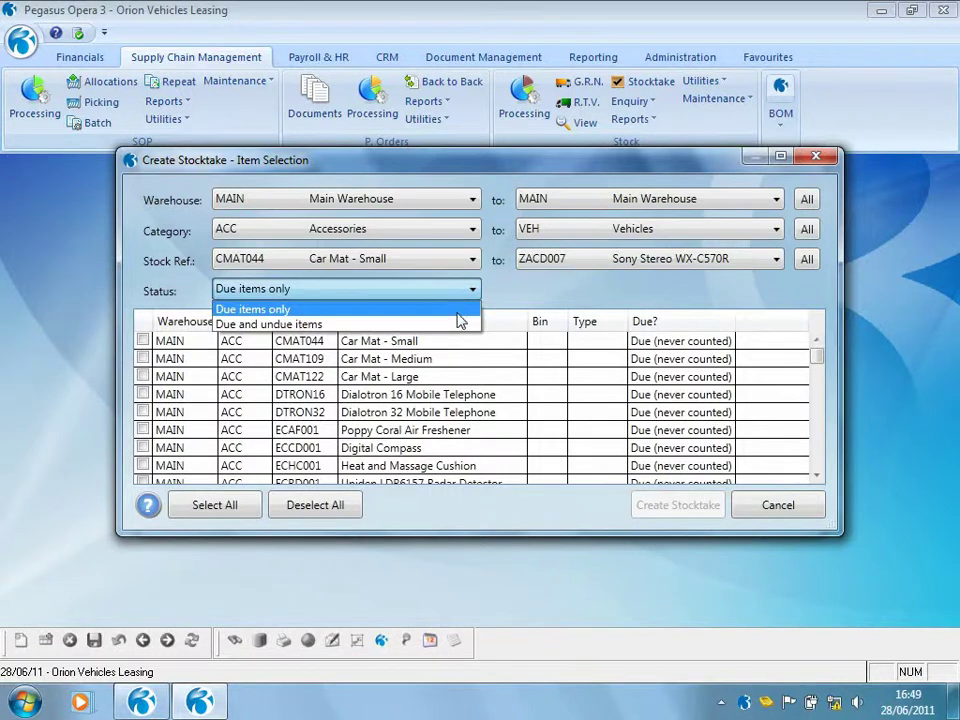
click(455, 325)
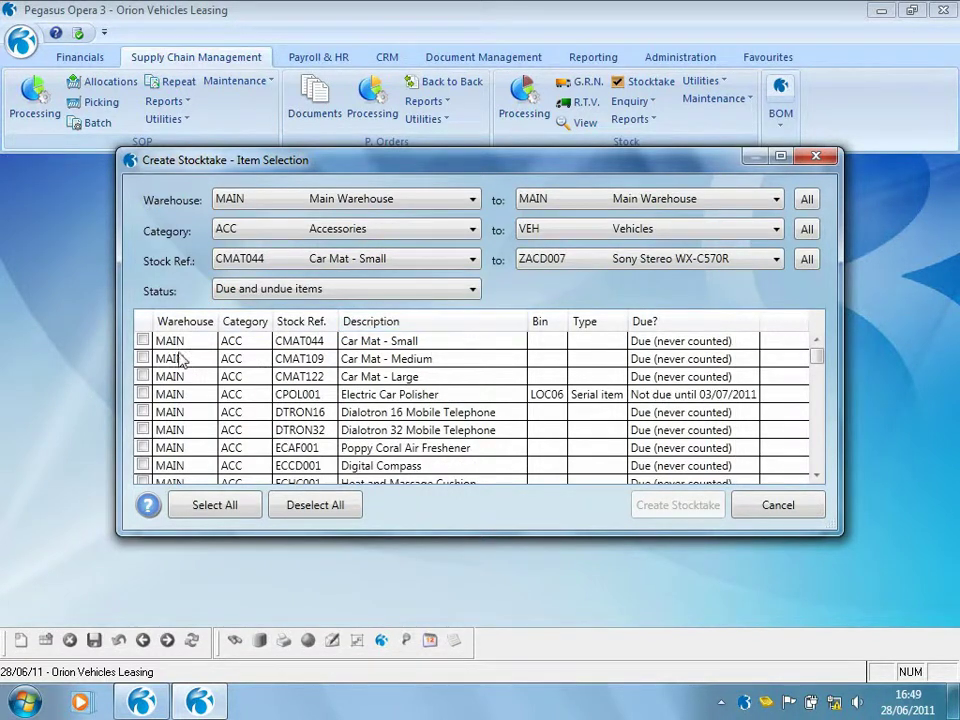
Step: Select the small, medium and large car mats (CMAT044, CMAT109, CMAT122) and create the stocktake
click(143, 341)
click(143, 358)
click(143, 376)
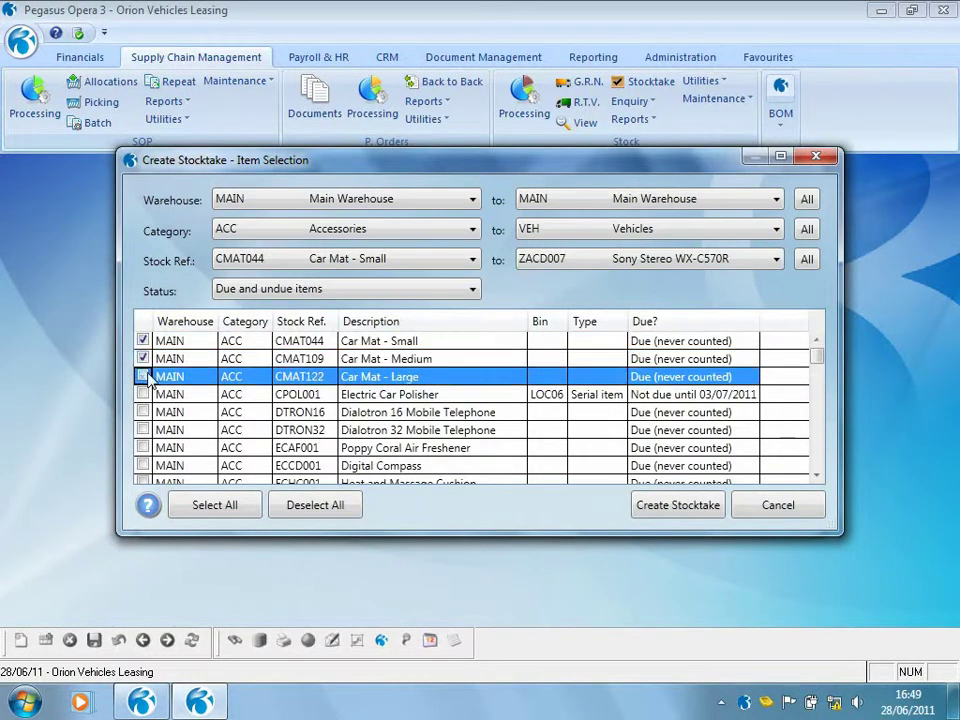
click(666, 505)
key(Return)
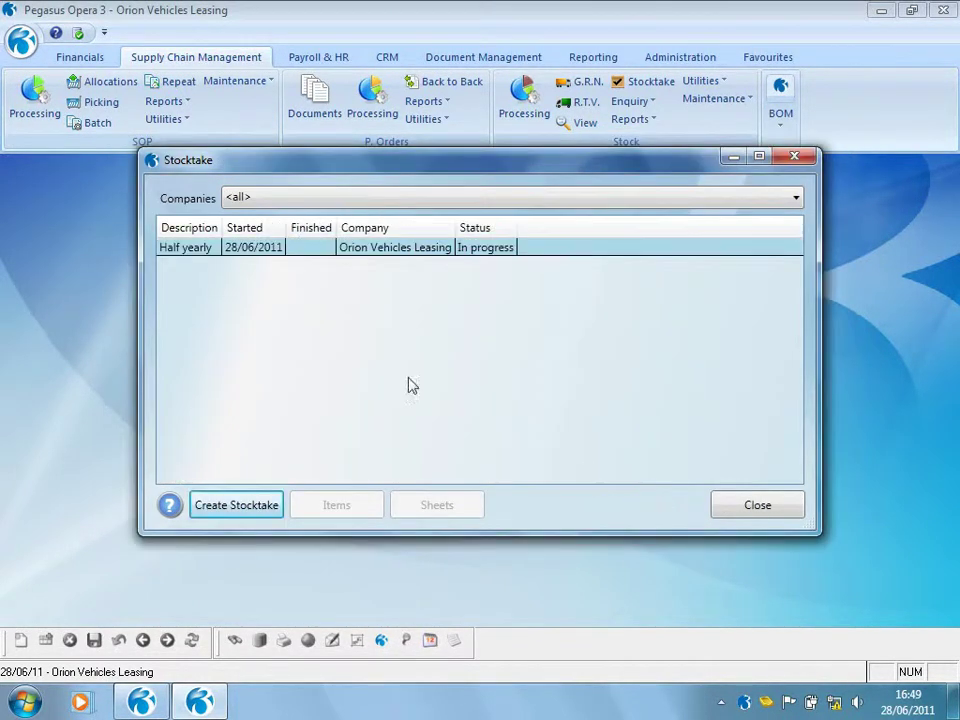
Step: Open the items of the Half yearly stocktake and select all three car mats (CMAT044, CMAT109, CMAT122)
click(272, 250)
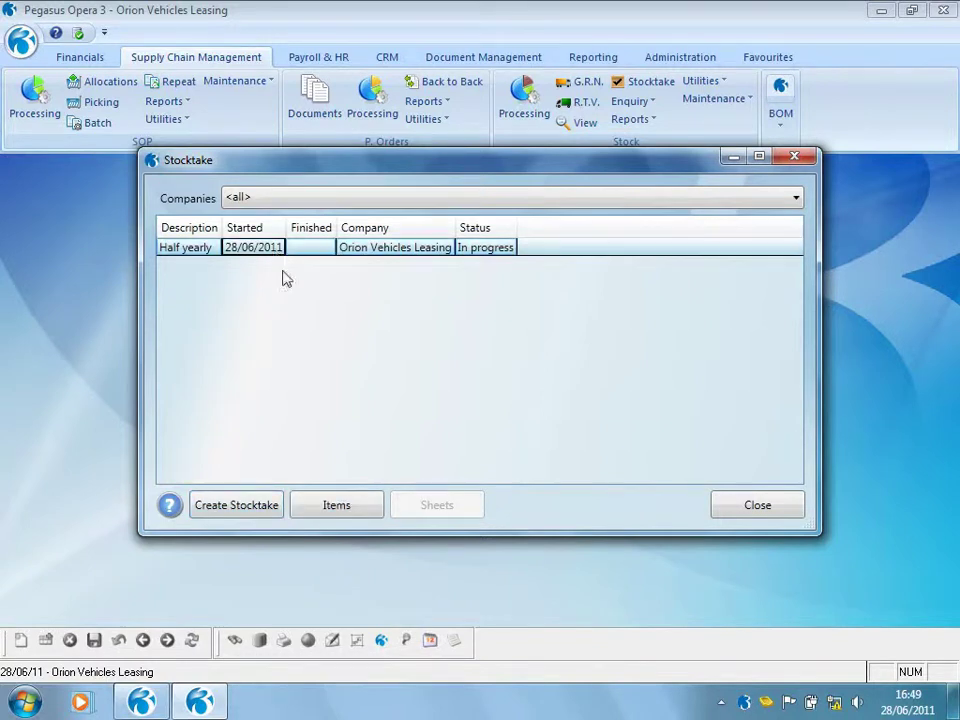
click(332, 505)
click(30, 244)
click(30, 262)
click(30, 280)
Step: Create 2 count sheets for the selected items, enter an operative's name for each sheet, and close the item list
click(120, 508)
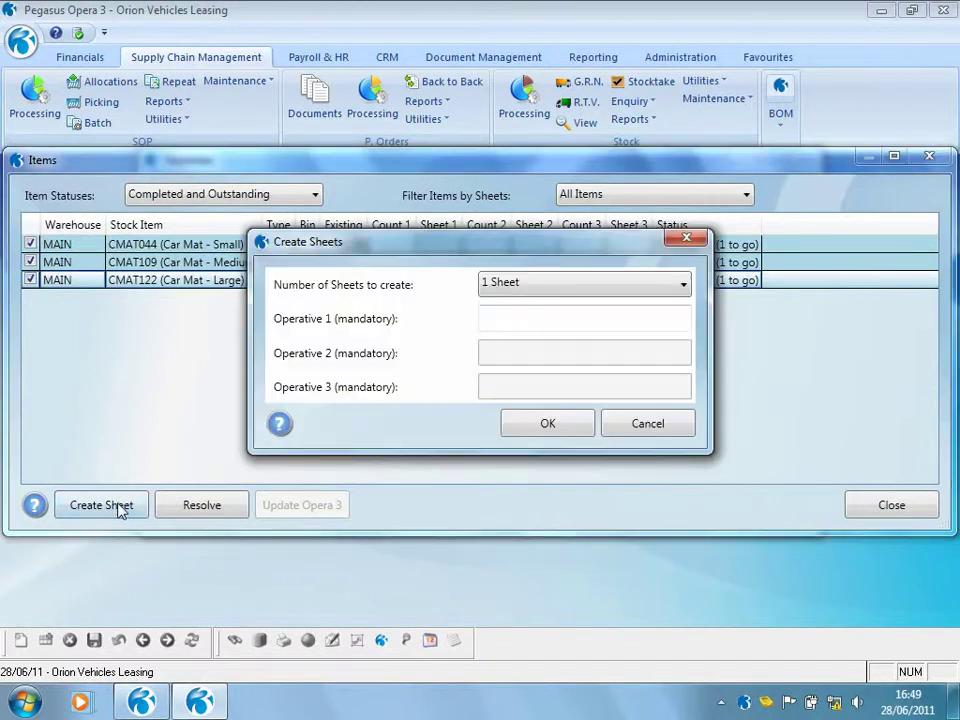
click(677, 284)
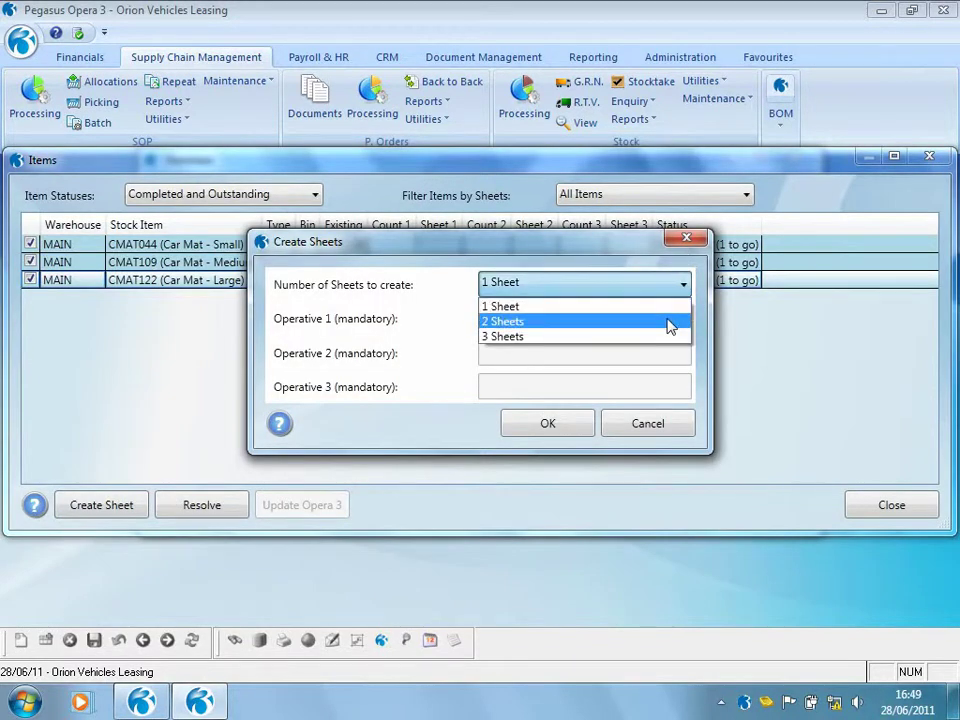
click(670, 321)
click(600, 322)
text(Steve)
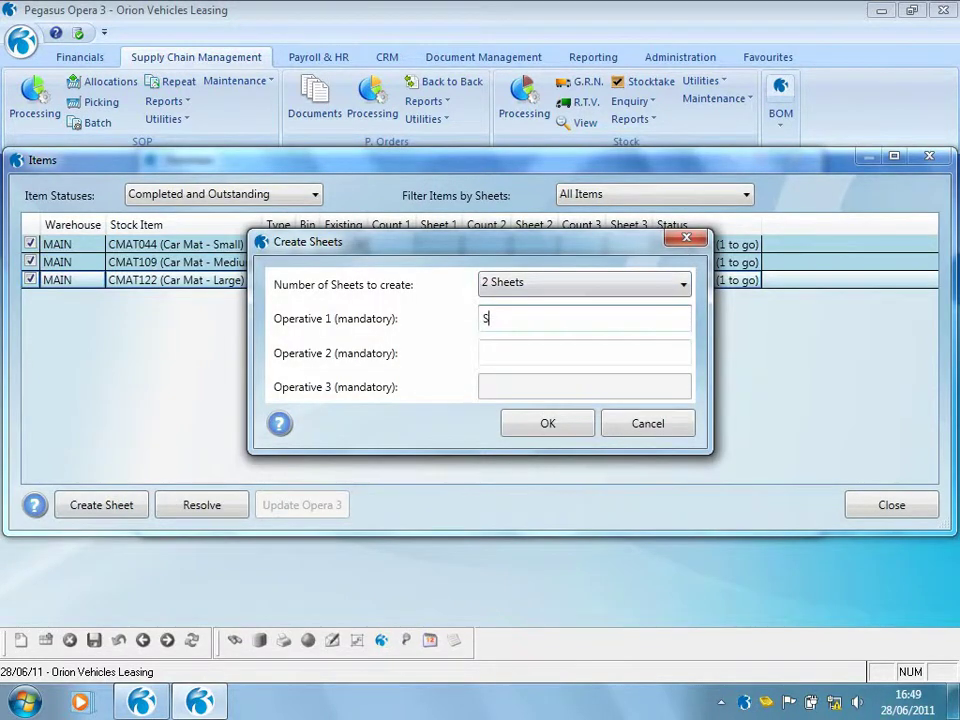
key(Tab)
text(Sam)
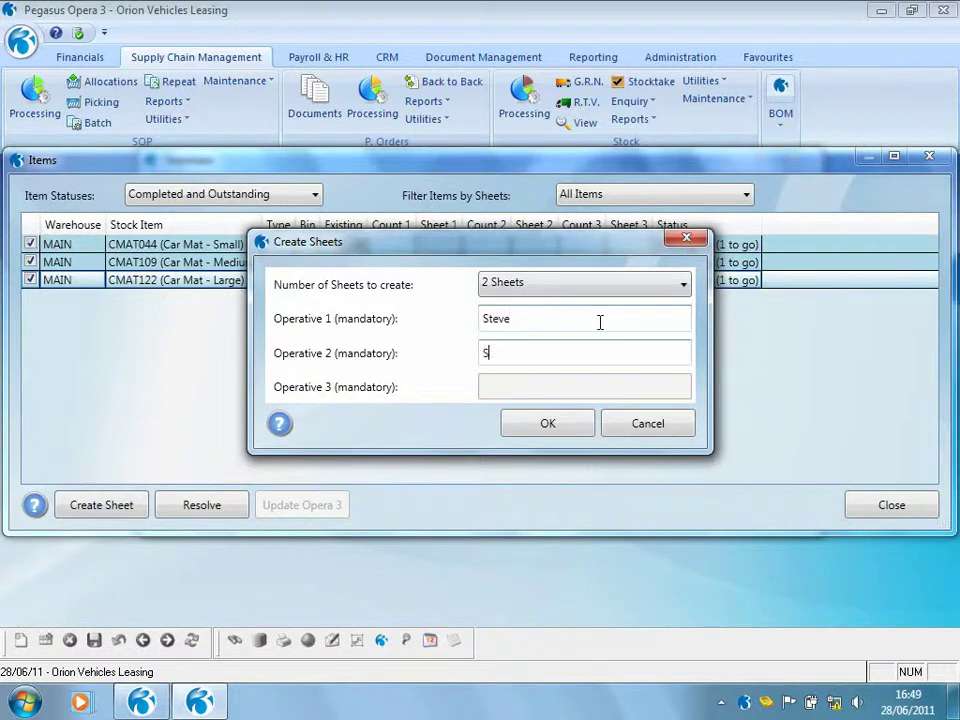
click(552, 423)
click(862, 506)
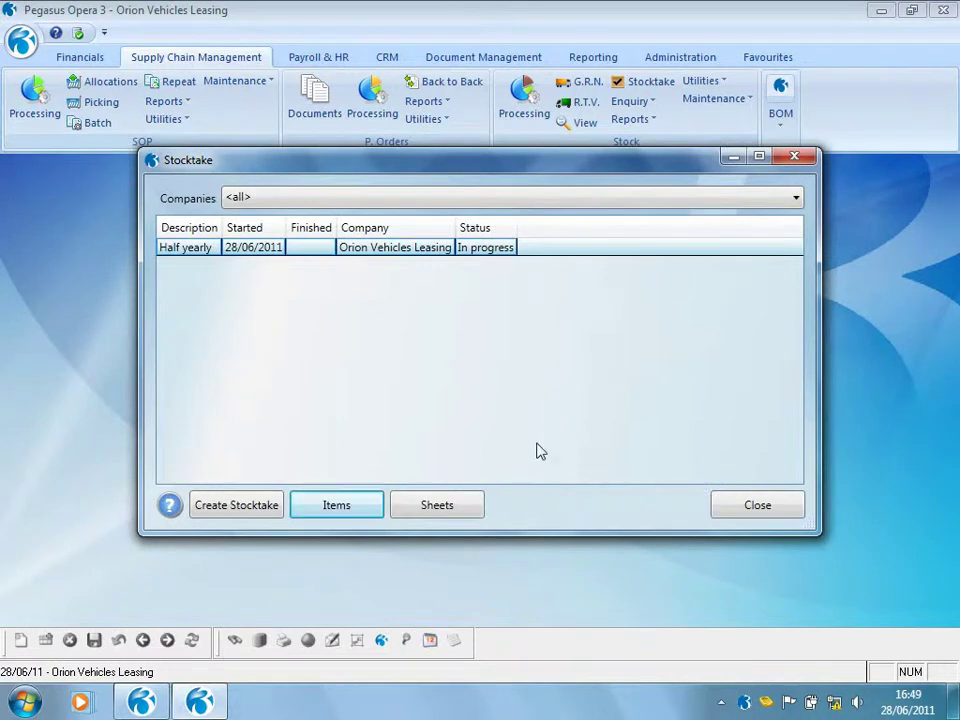
Step: Preview the printable stocktake sheet 0001 at full size and examine its layout
click(437, 505)
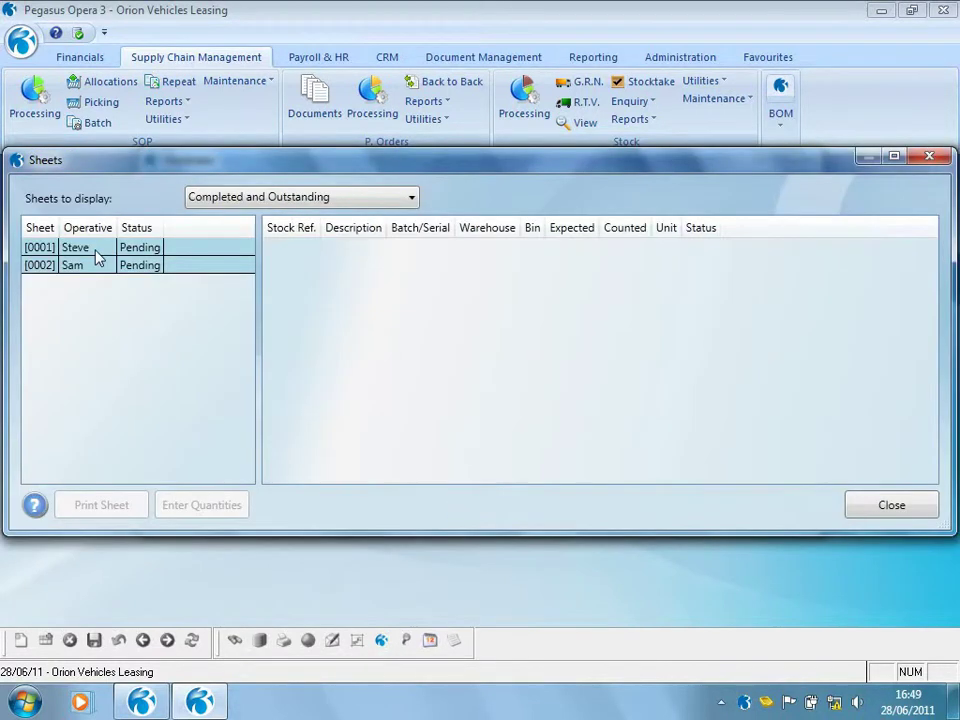
click(92, 249)
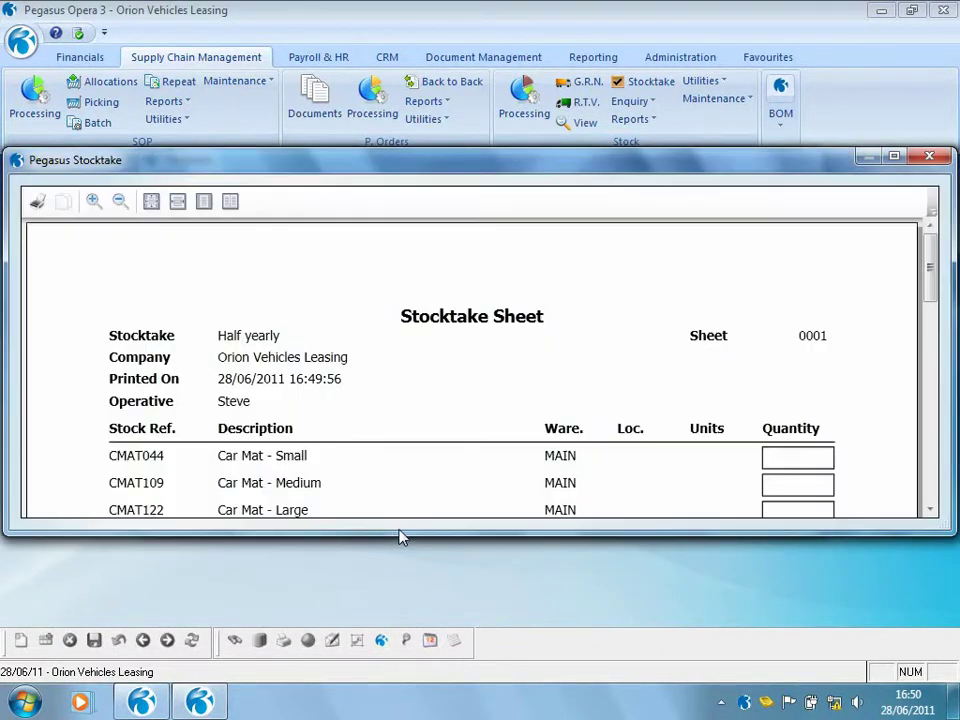
click(894, 156)
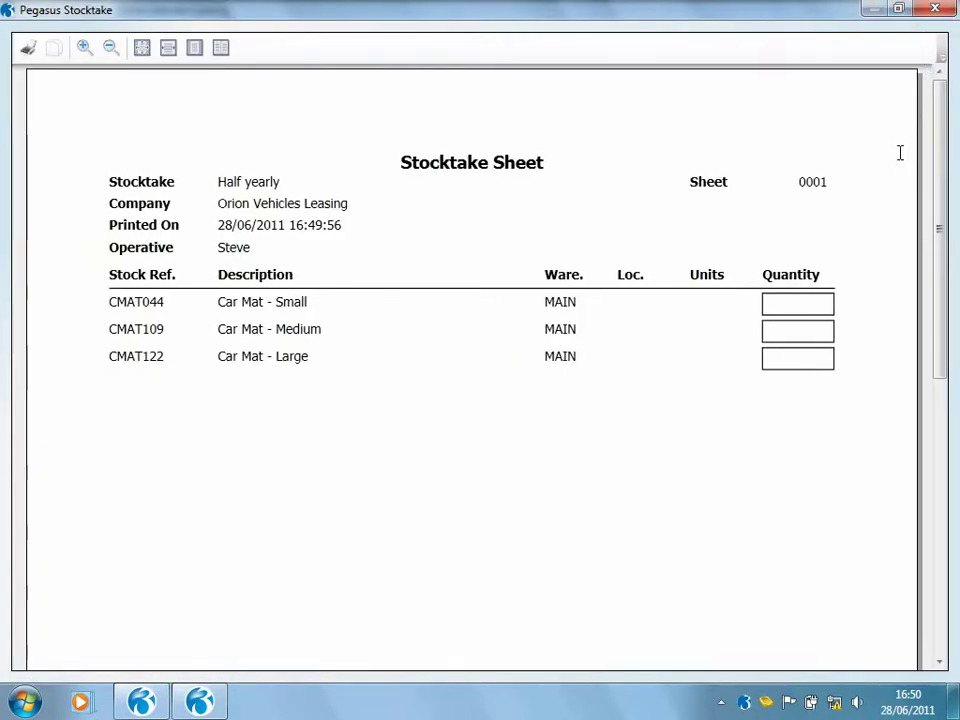
click(949, 8)
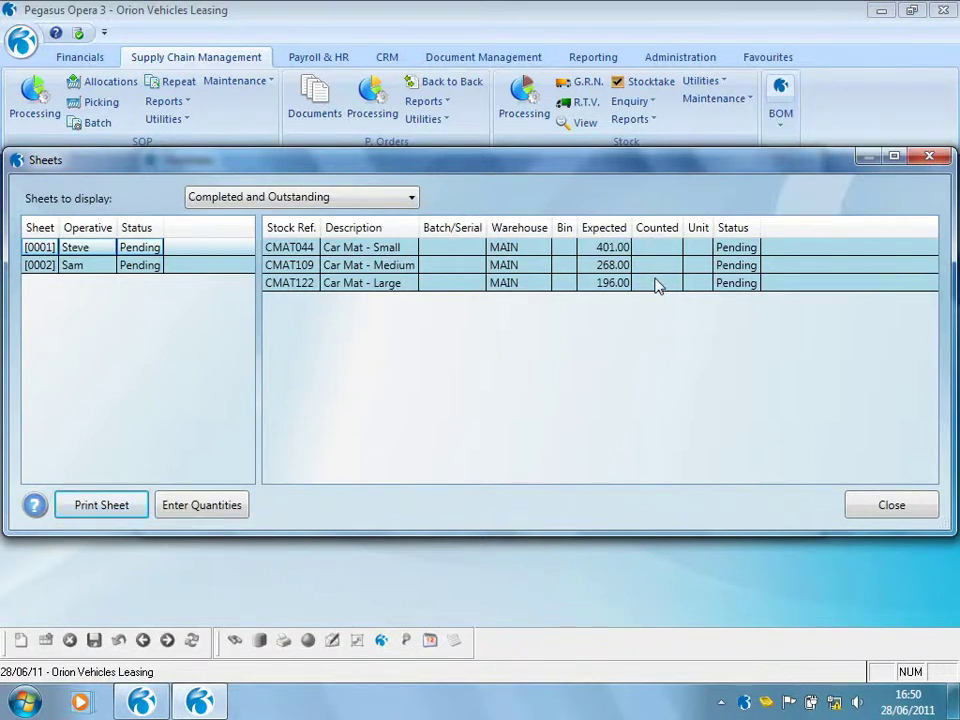
Step: Enter counted quantities of 500 for CMAT044 and 268 for CMAT109 on sheet 0001, and display that sheet's item statuses
click(240, 505)
drag(588, 158, 568, 313)
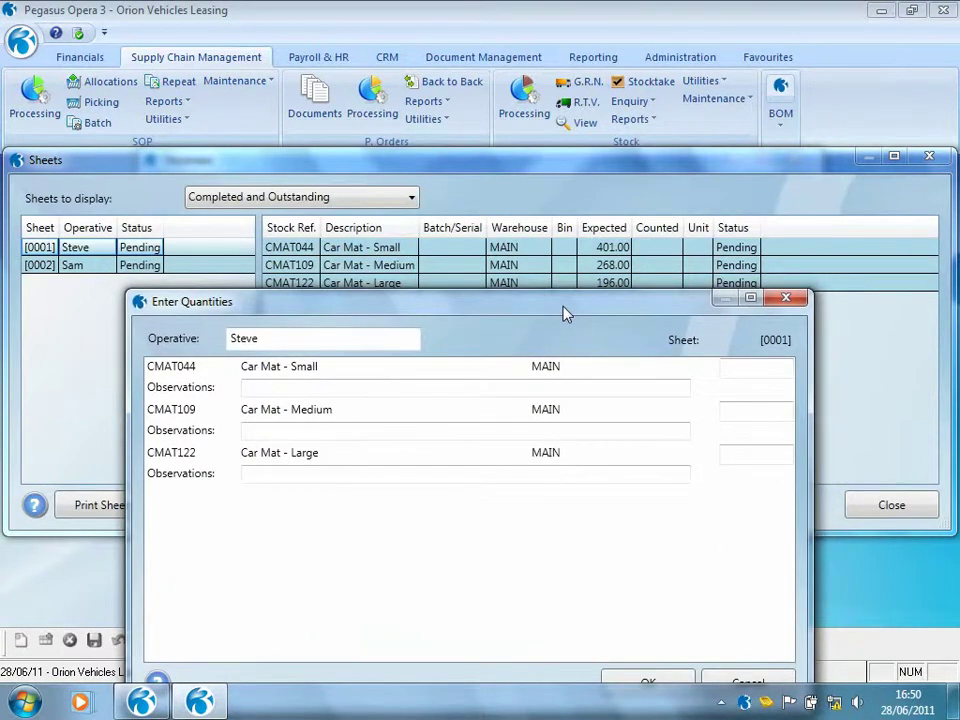
click(740, 364)
text(500)
click(739, 414)
text(268)
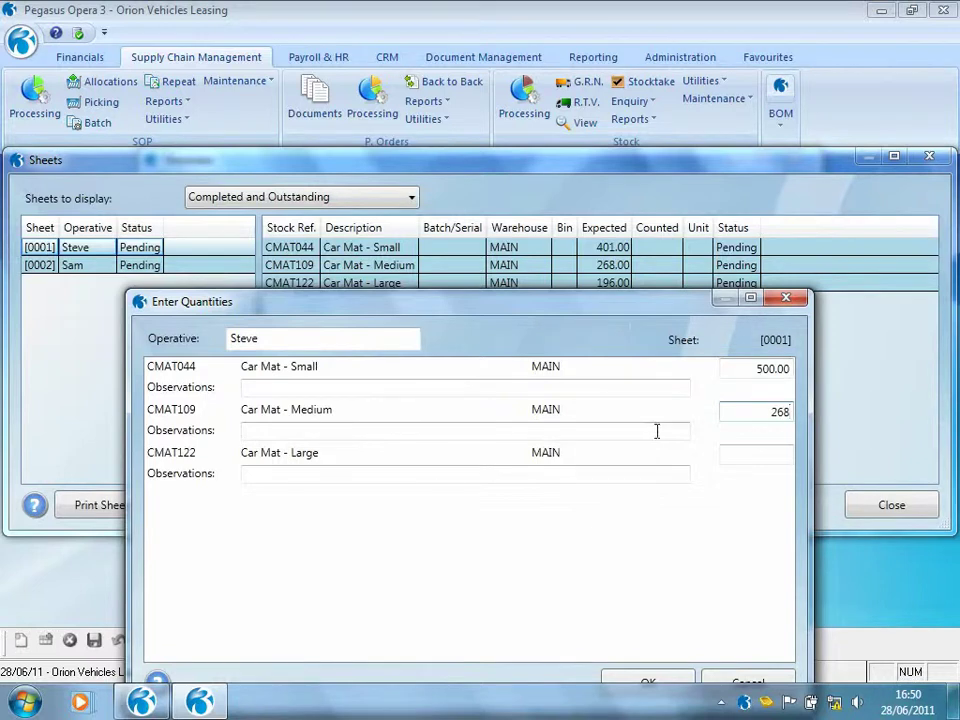
click(643, 679)
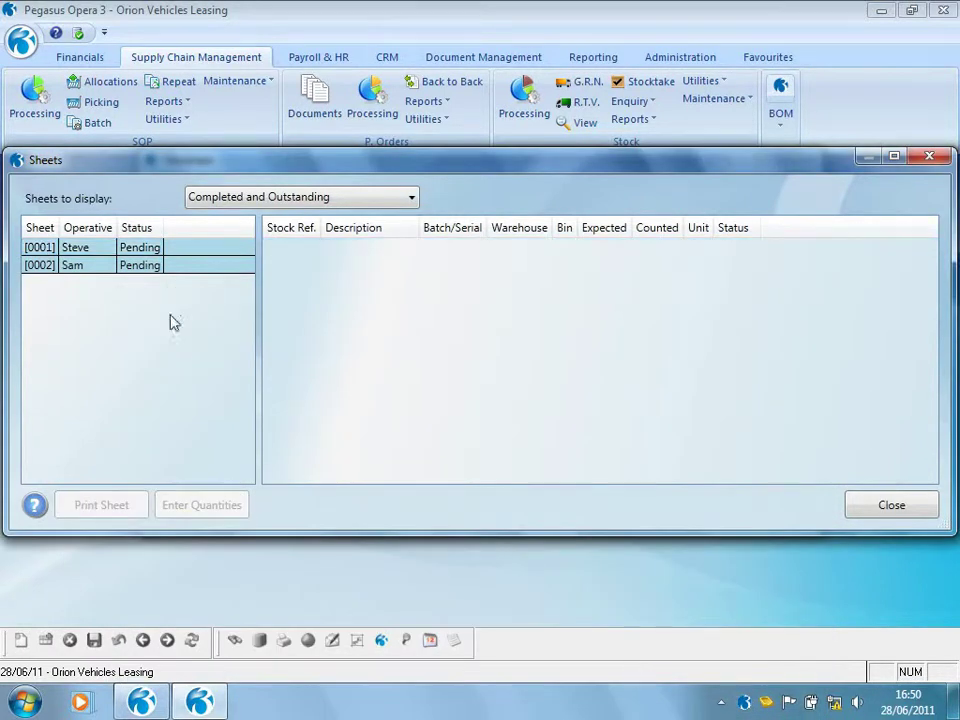
click(97, 250)
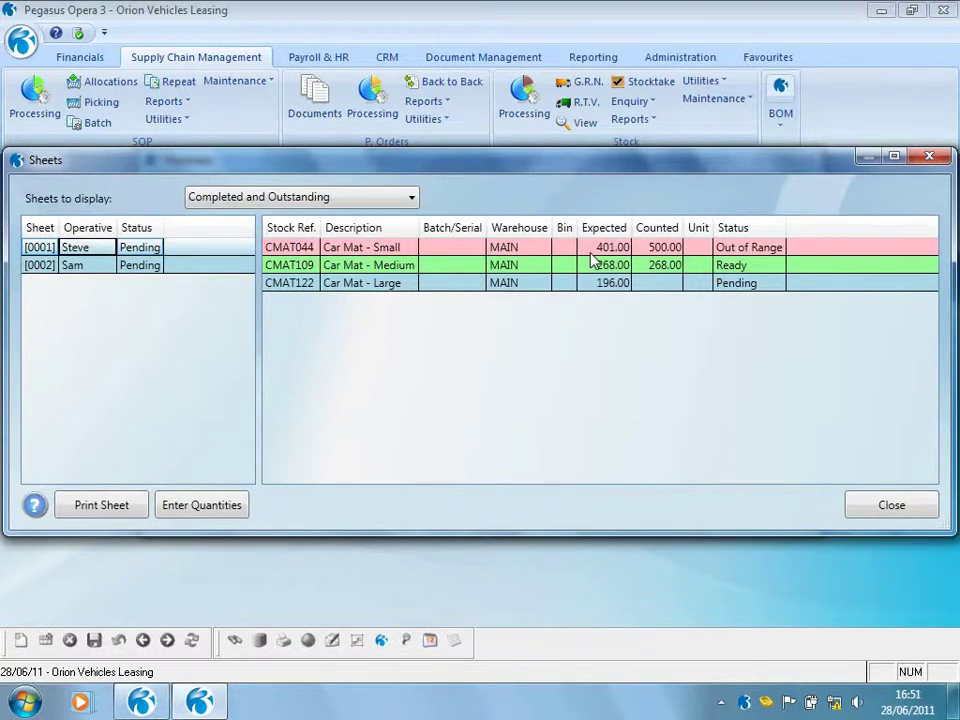
Step: Enter counted quantities of 412 for CMAT044 and 268 for CMAT109 on sheet 0002, and display that sheet's item statuses
click(94, 268)
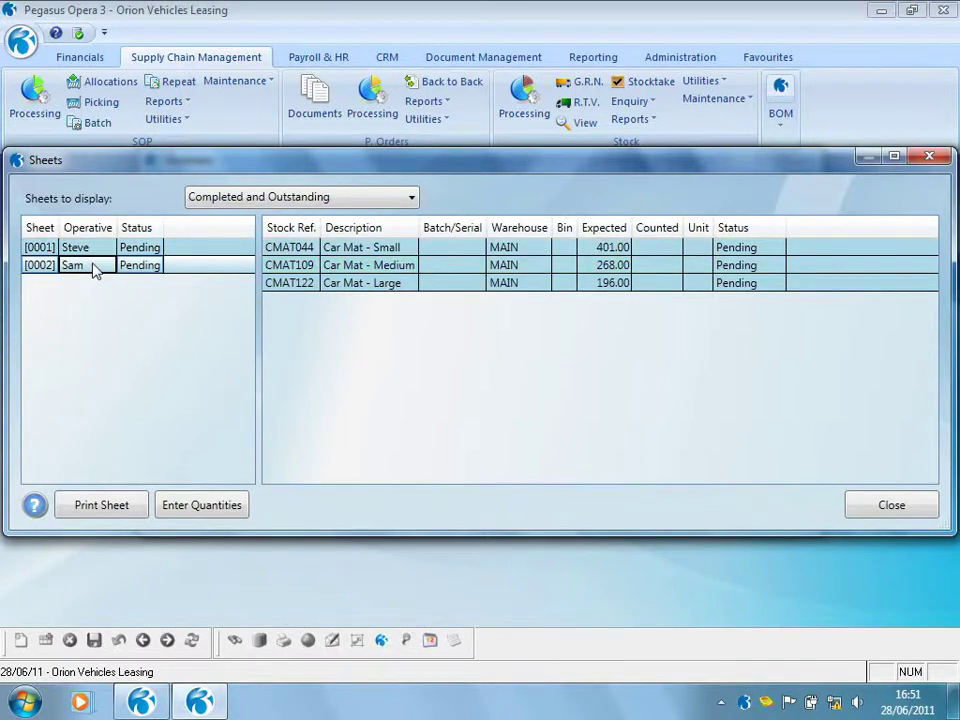
click(199, 505)
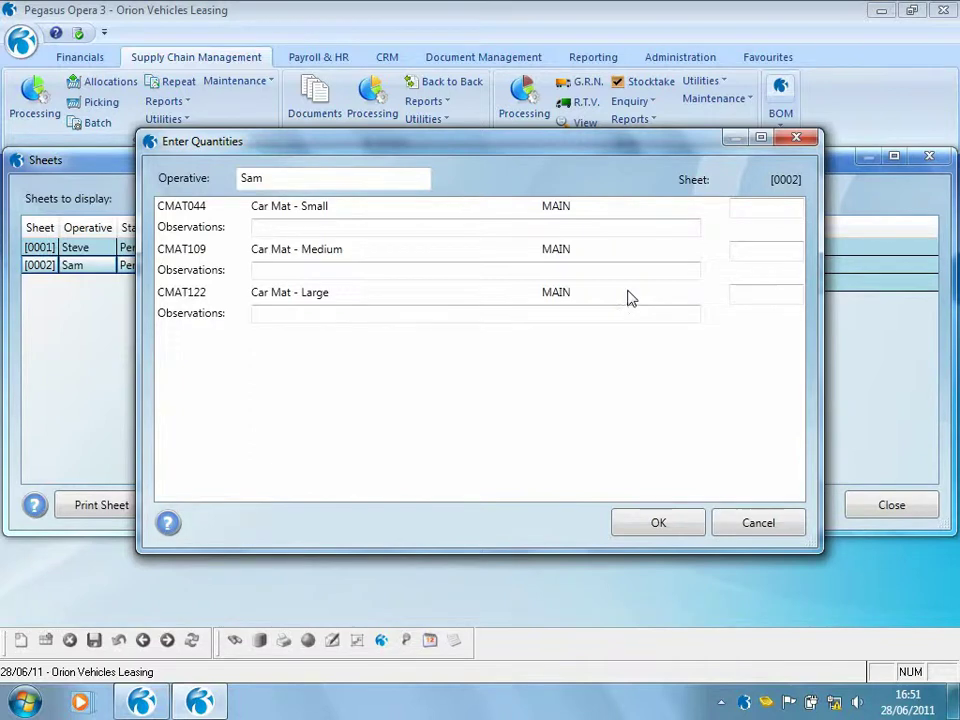
click(744, 207)
text(412)
click(754, 255)
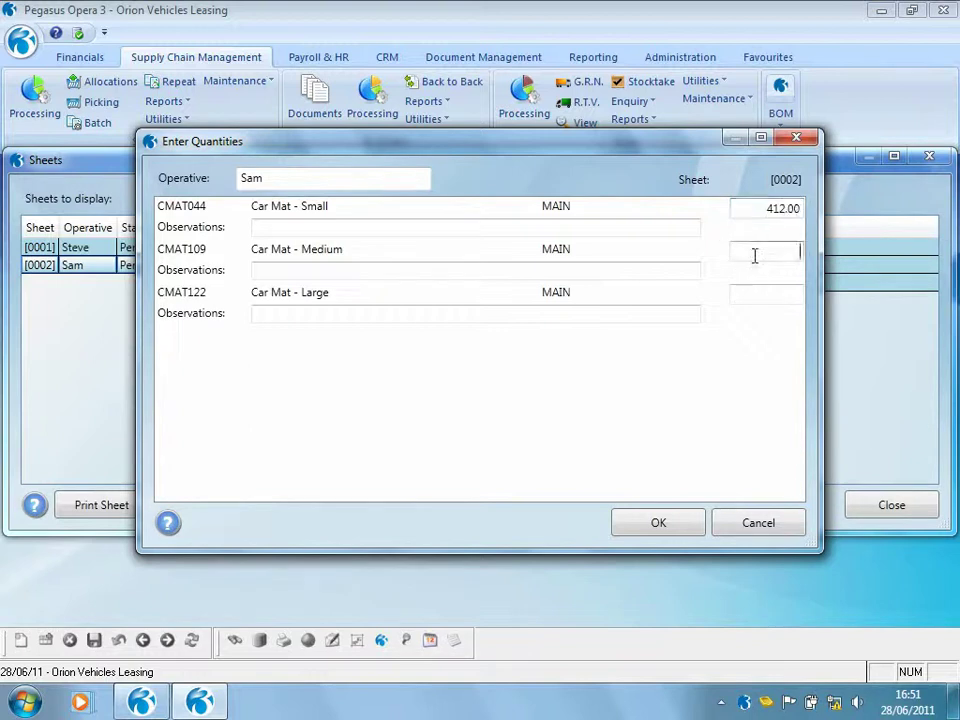
text(268)
click(658, 523)
click(96, 268)
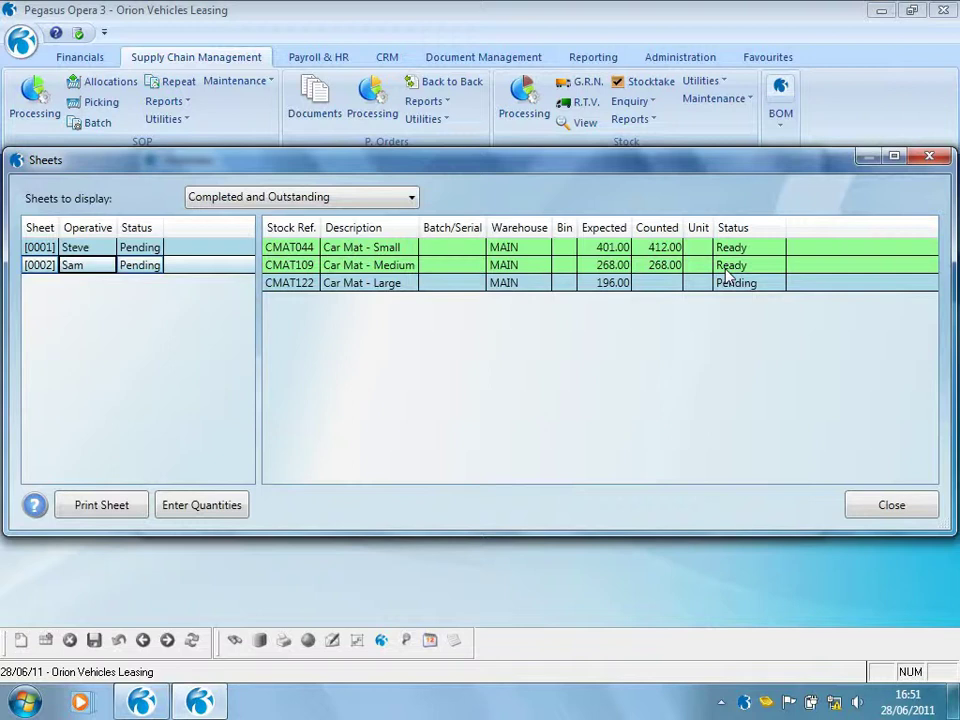
Step: Read the help topic on stocktake sheets for the meaning of each sheet status, and return to the stocktake list
click(34, 504)
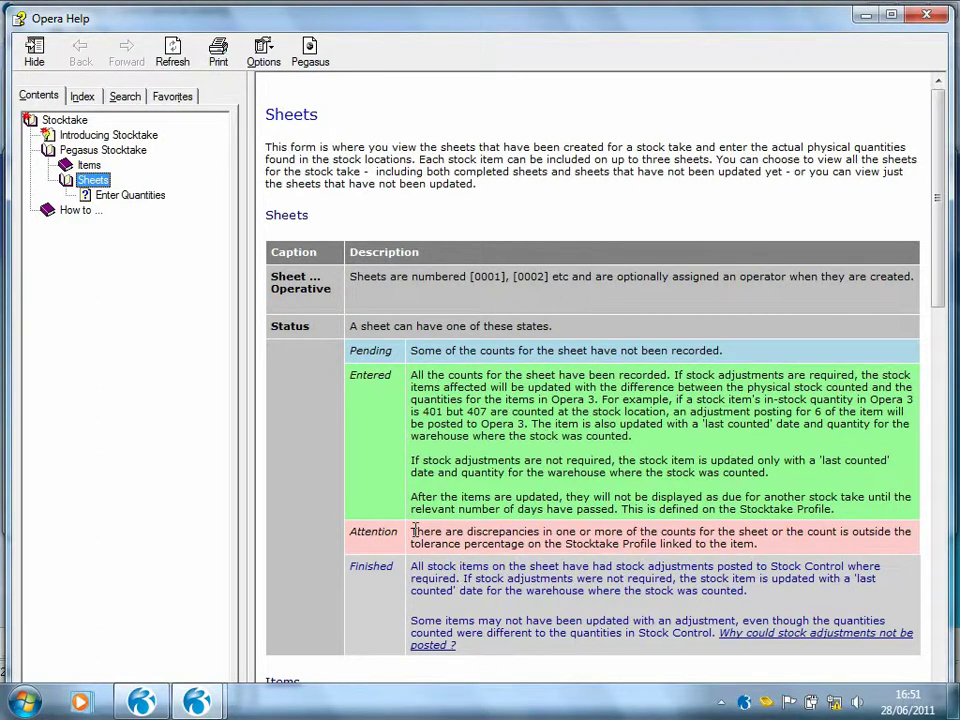
click(926, 14)
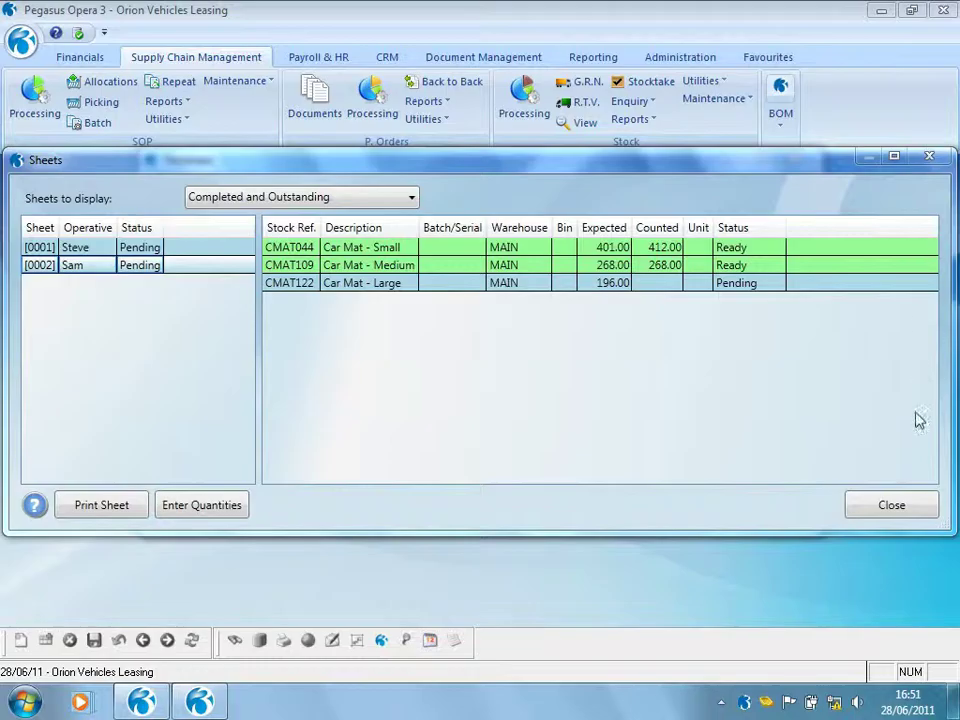
click(891, 505)
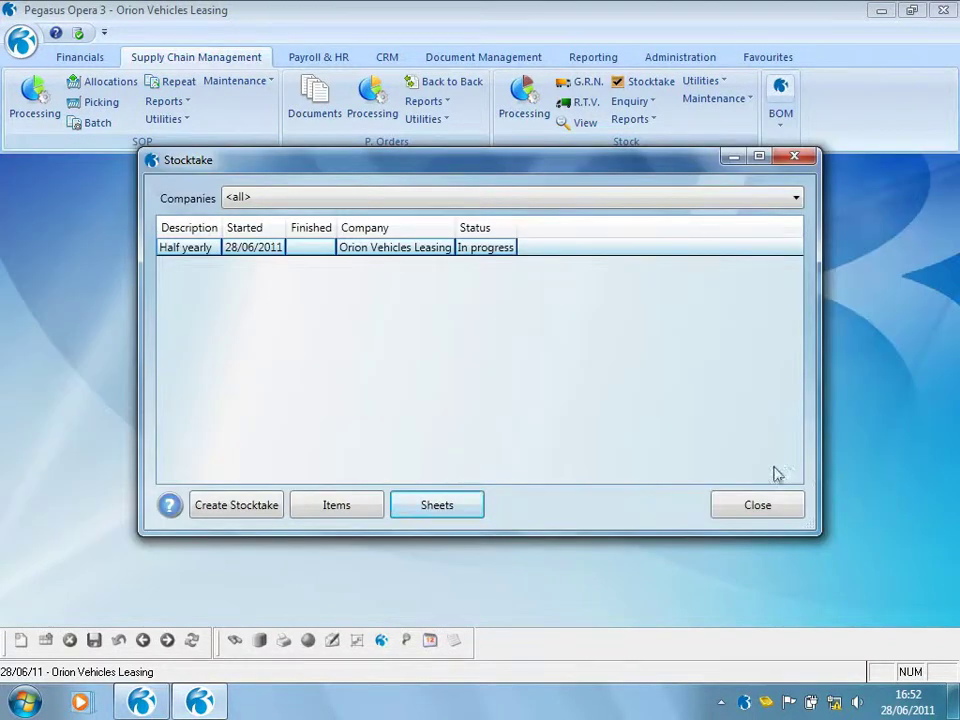
Step: Resolve the CMAT044 (Car Mat - Small) discrepancy in the stocktake items by accepting the second count of 412
click(338, 505)
click(30, 244)
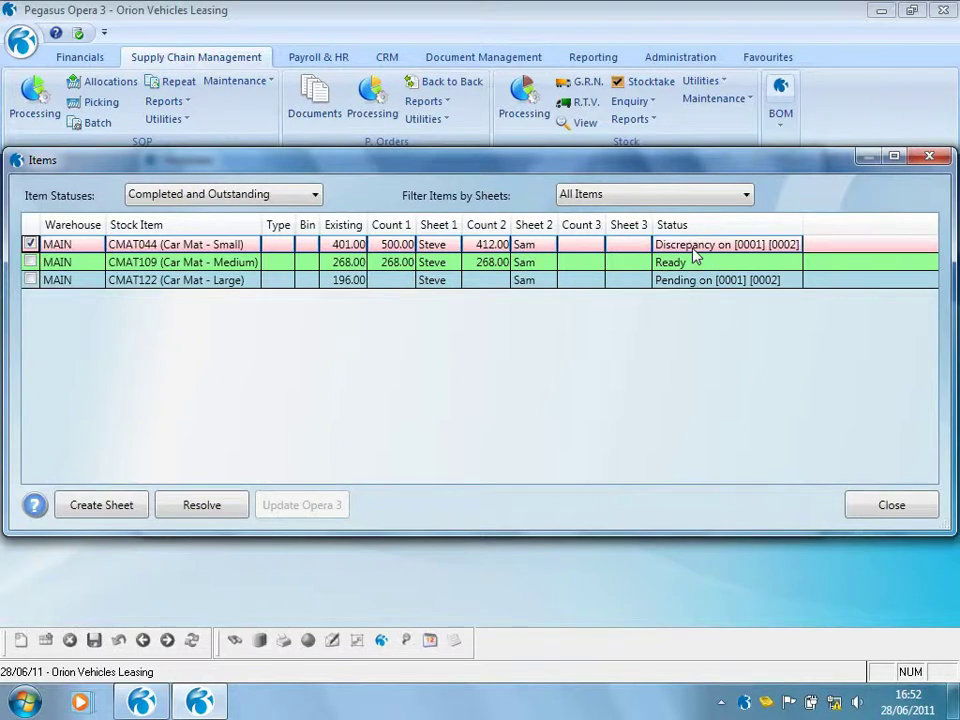
click(200, 506)
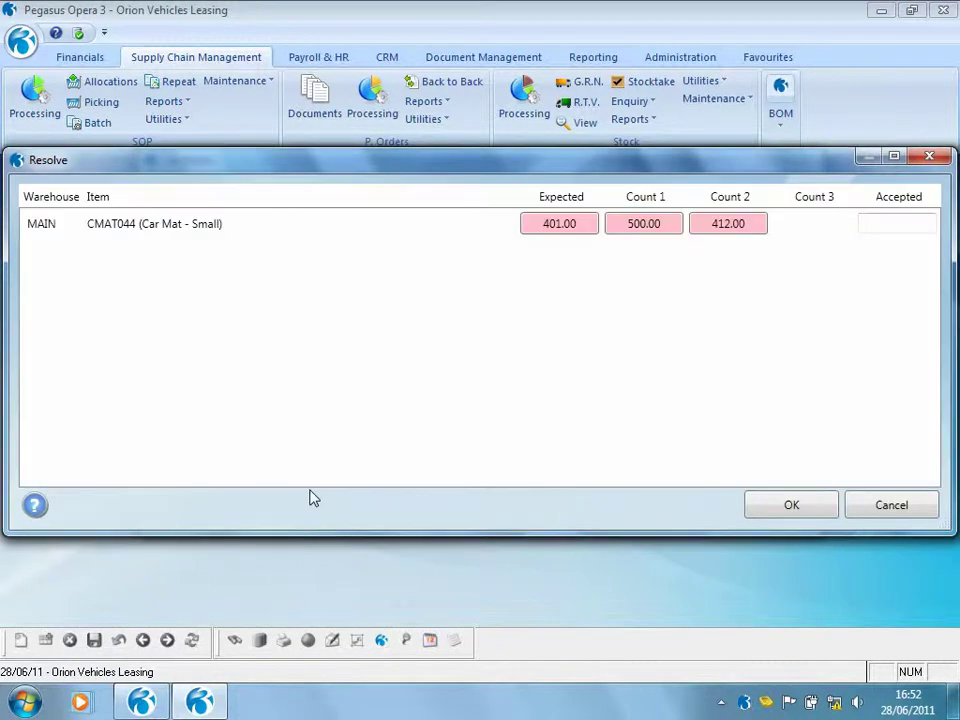
click(737, 229)
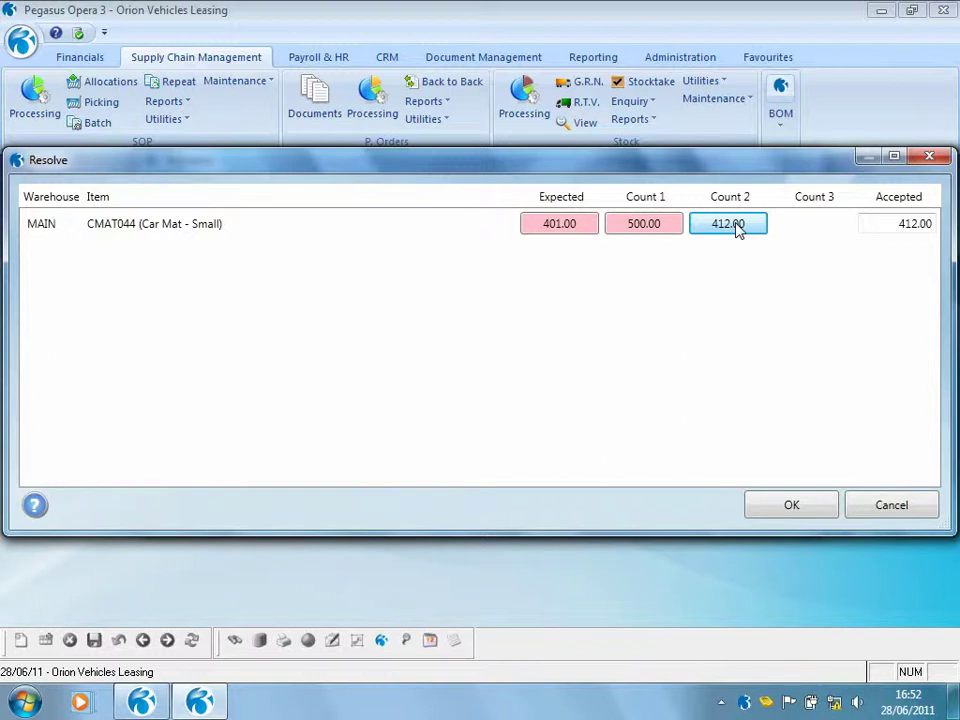
click(786, 506)
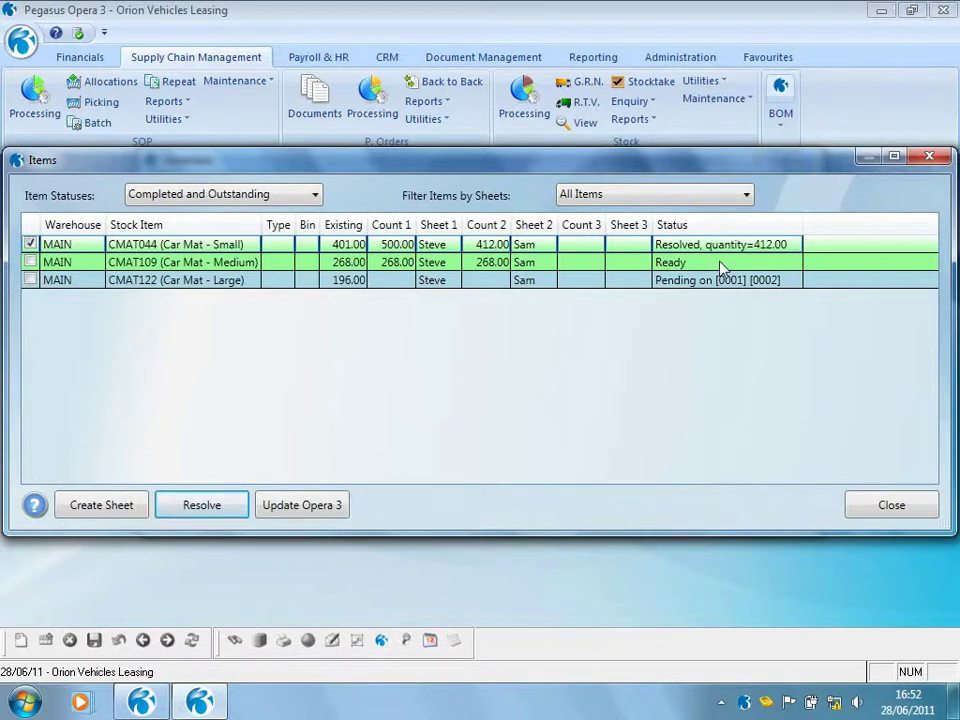
Step: Select CMAT109 along with CMAT044, update Opera 3 with both items' counts, and close the item list
click(30, 262)
click(30, 262)
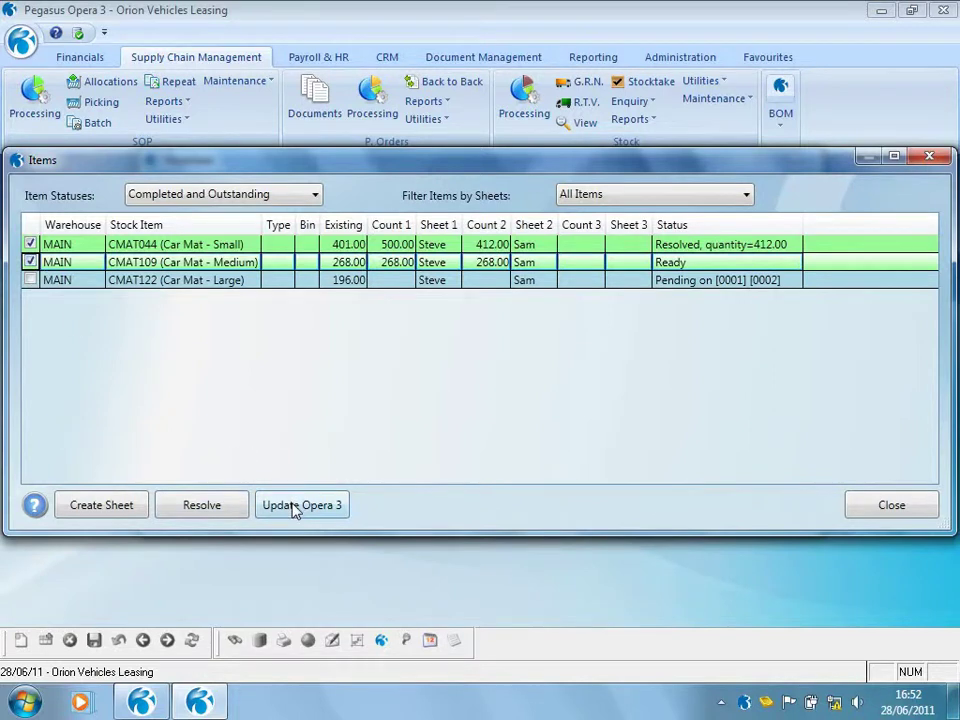
click(300, 506)
click(514, 418)
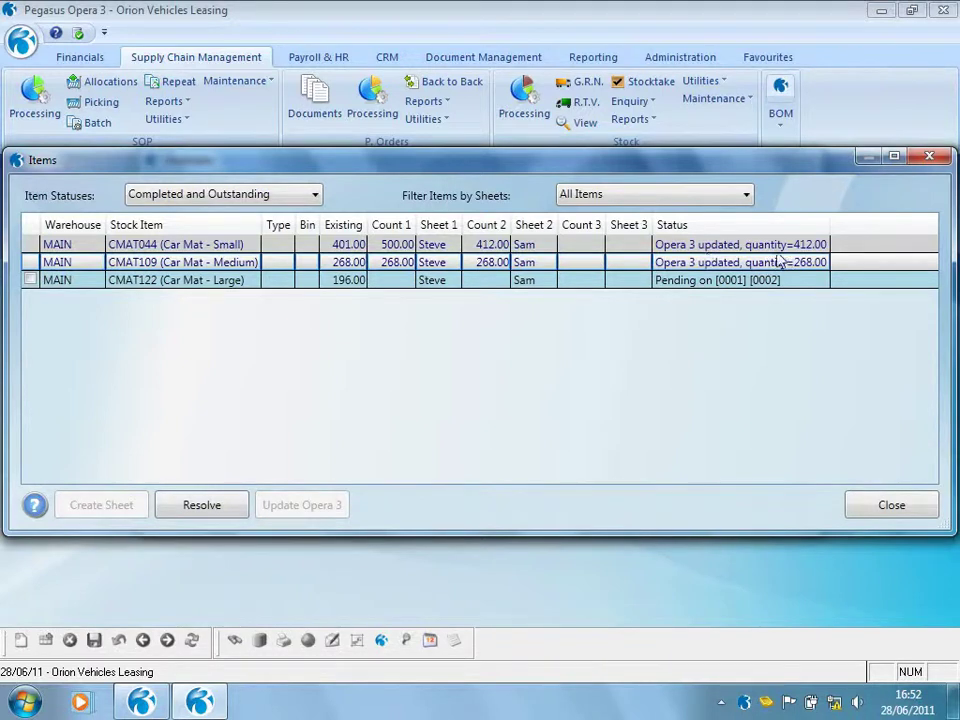
click(890, 500)
Step: Examine the stocktake adjustment in the MAIN warehouse transactions of CMAT044 (Car Mat - Small), and close the stock record
click(533, 116)
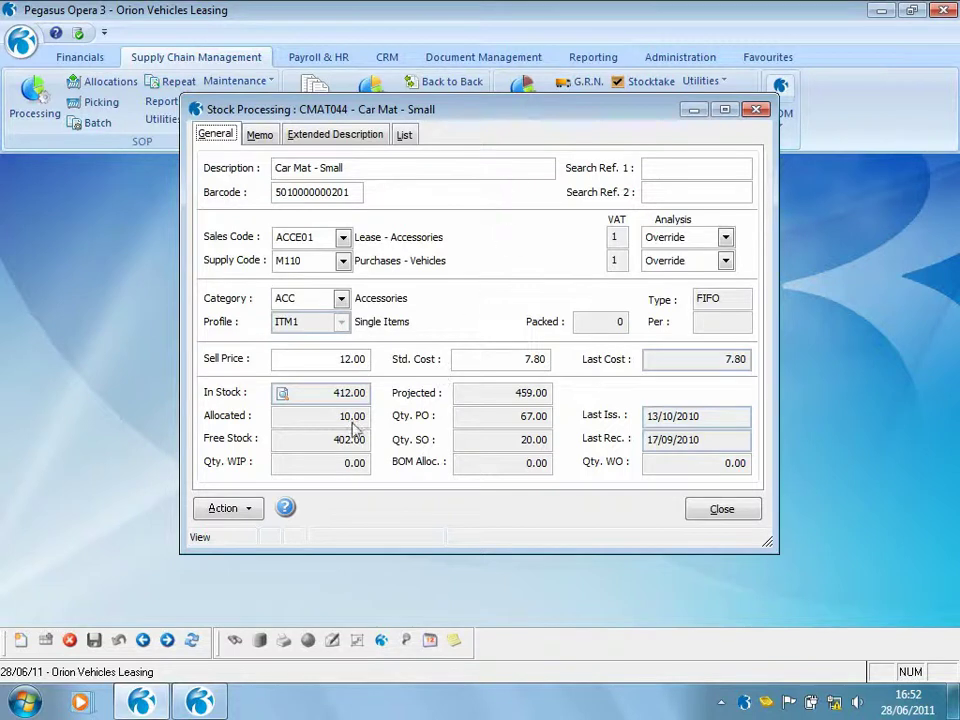
click(282, 395)
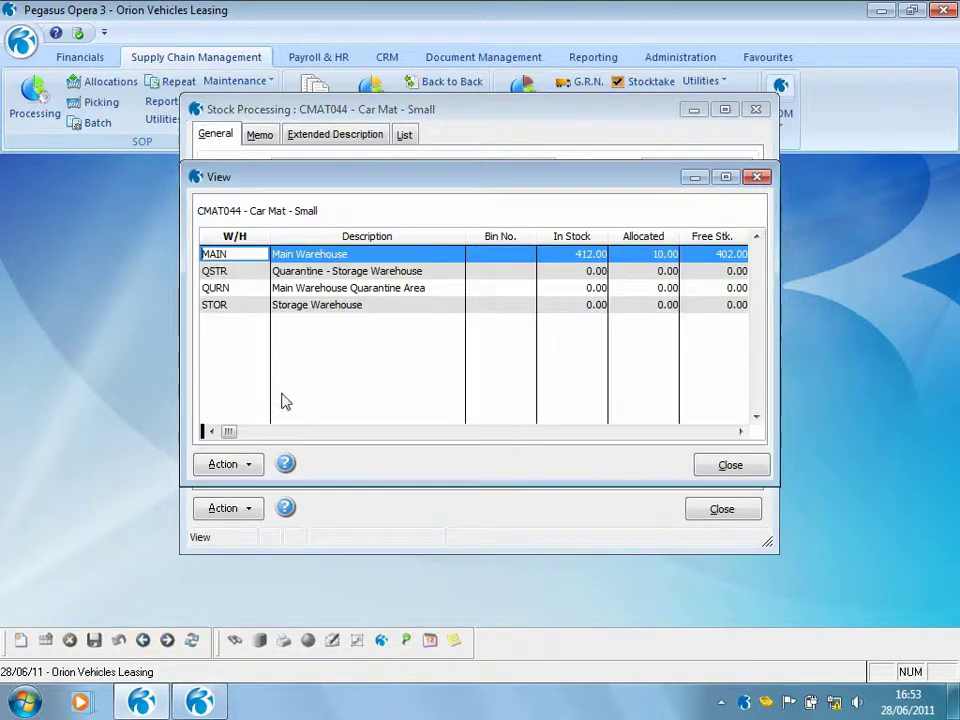
double_click(330, 257)
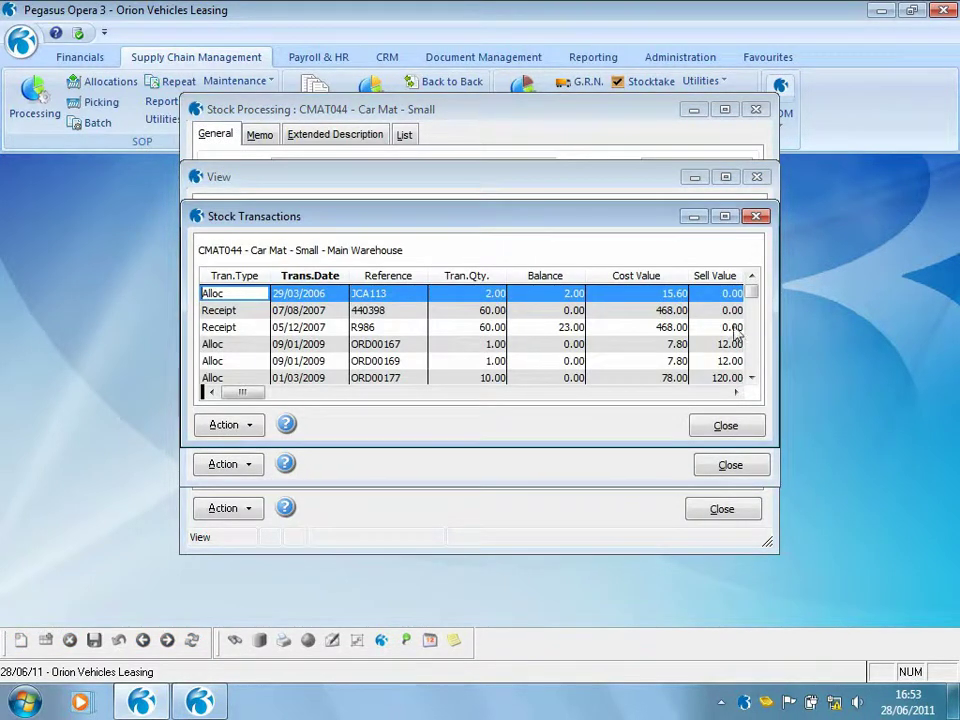
drag(754, 296, 760, 376)
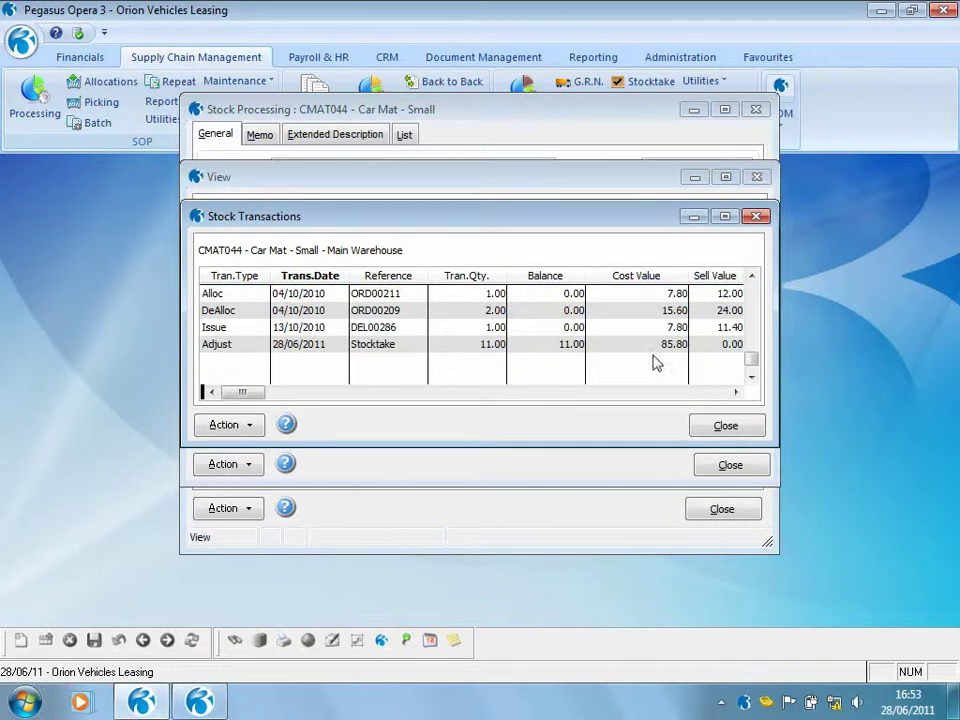
click(401, 350)
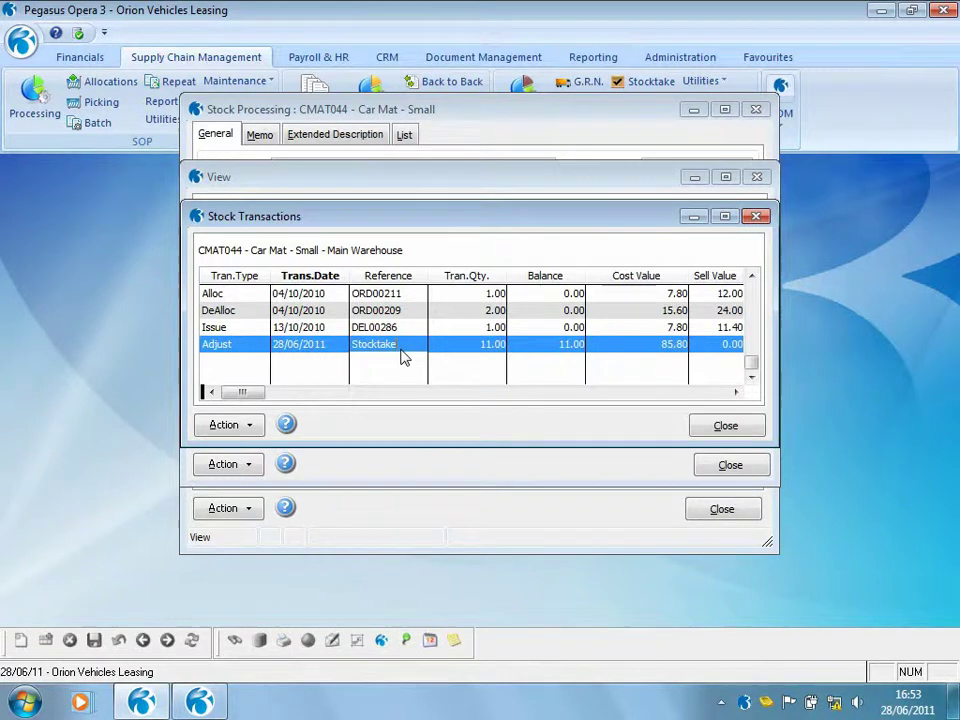
click(699, 424)
click(713, 466)
click(716, 511)
Step: Return to the stocktake list and close the Half yearly stocktake, confirming the closure
click(205, 700)
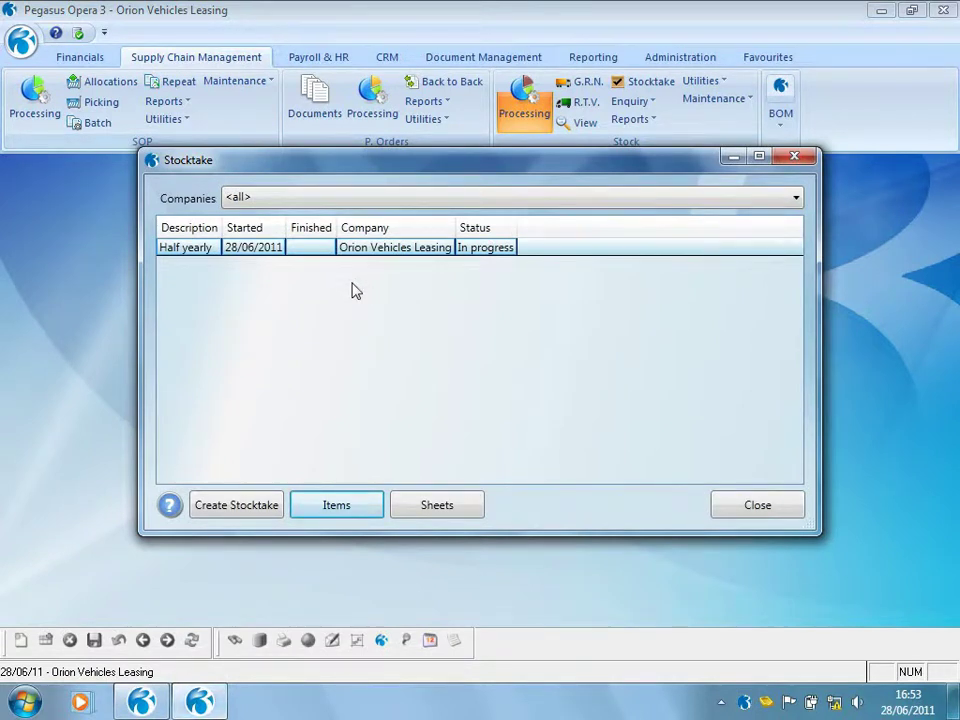
right_click(367, 252)
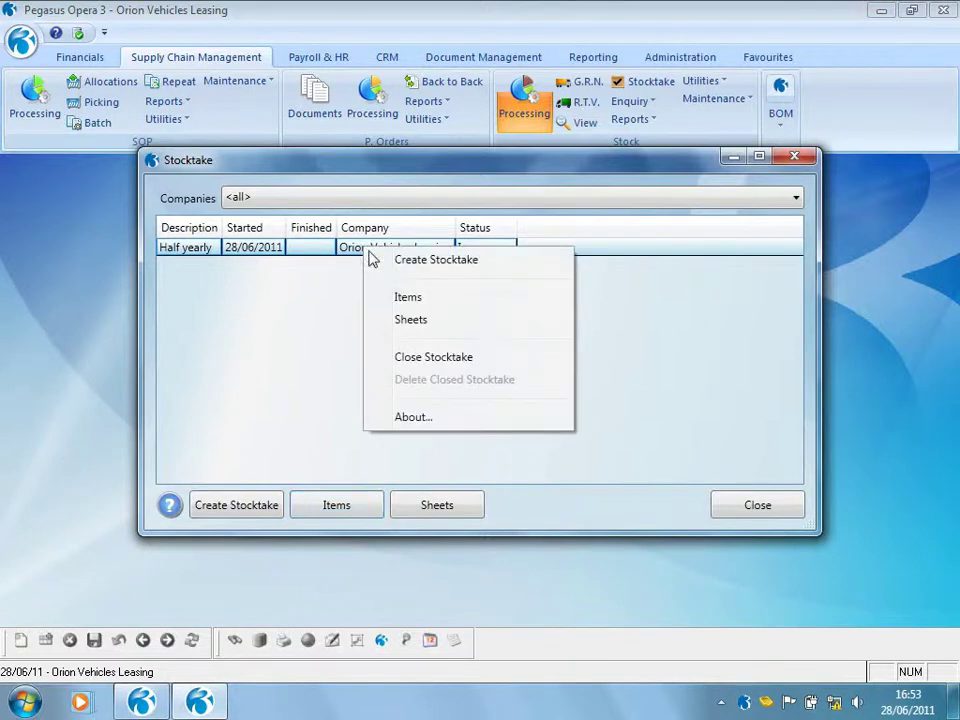
click(407, 358)
click(508, 418)
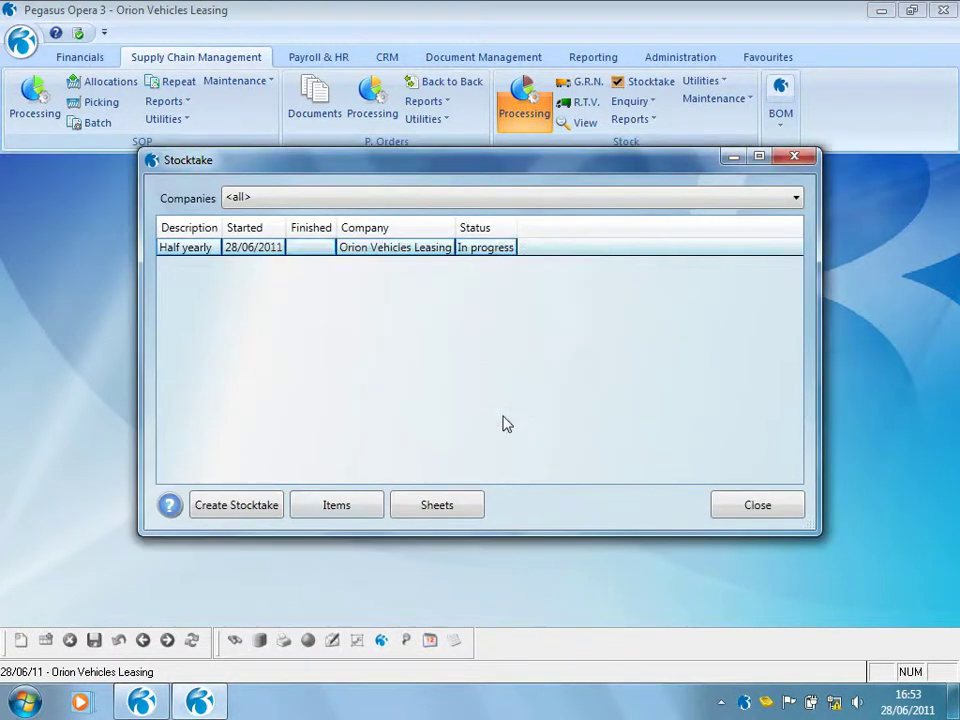
Step: Delete the closed Half yearly stocktake and exit the Stocktake application
right_click(367, 252)
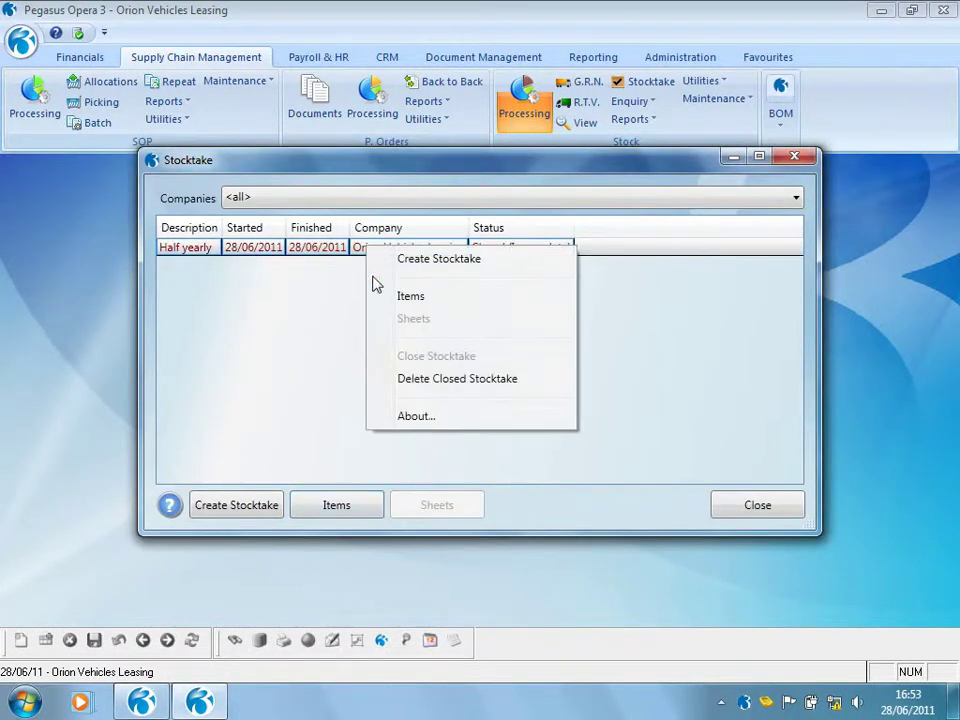
click(392, 377)
click(497, 415)
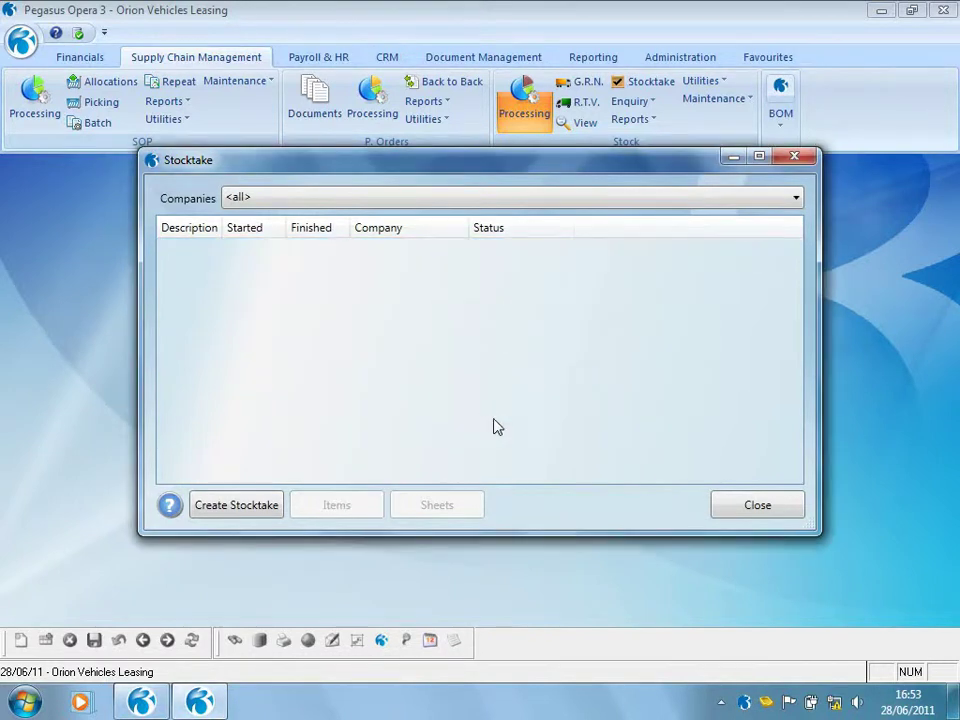
click(754, 504)
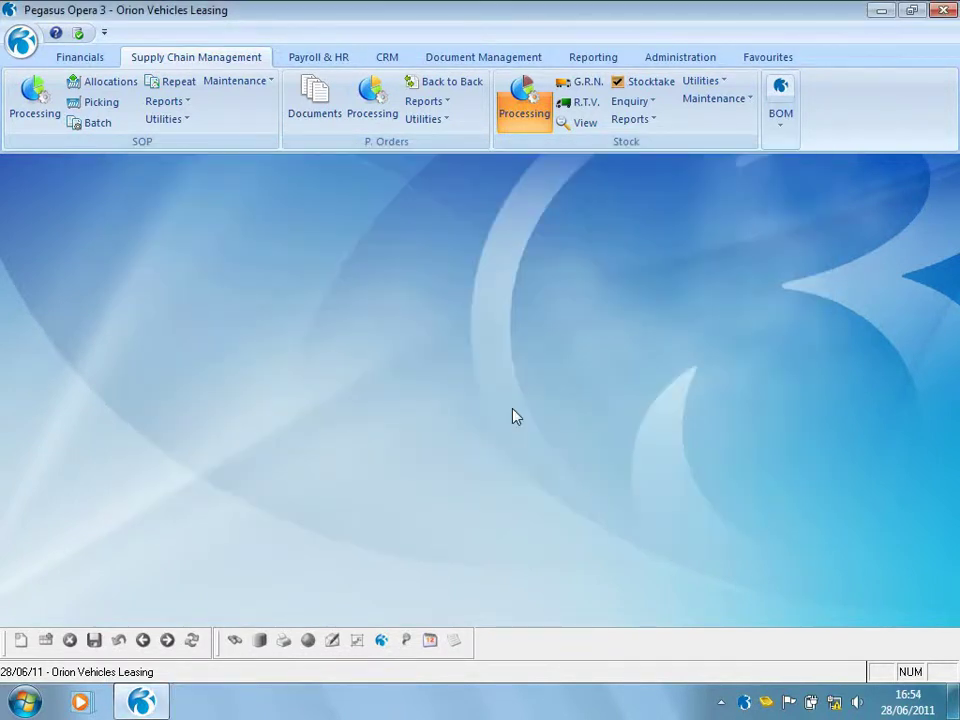